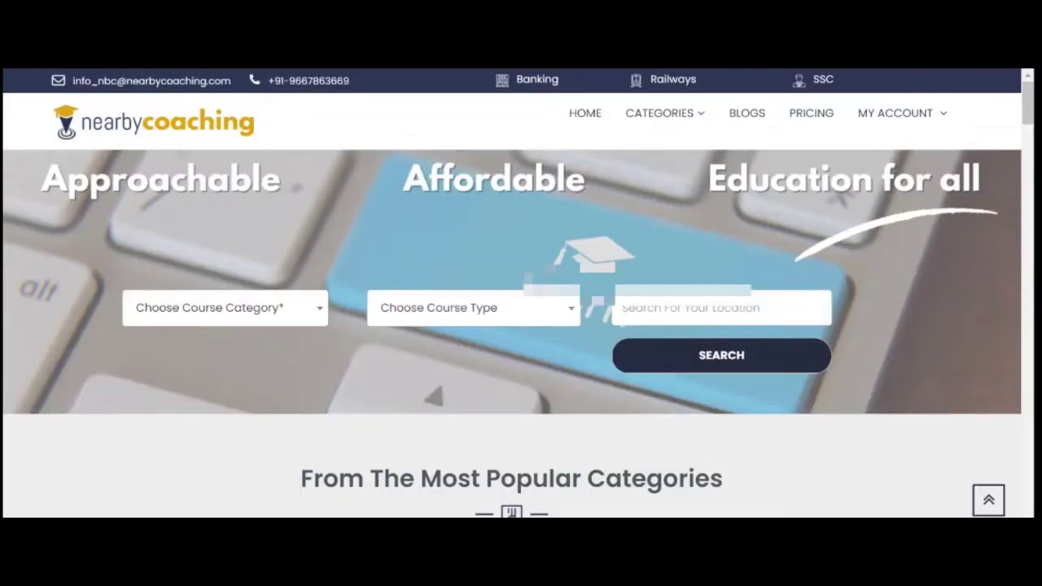
- Open the registration form from the MY ACCOUNT menu
mouse_move(938, 120)
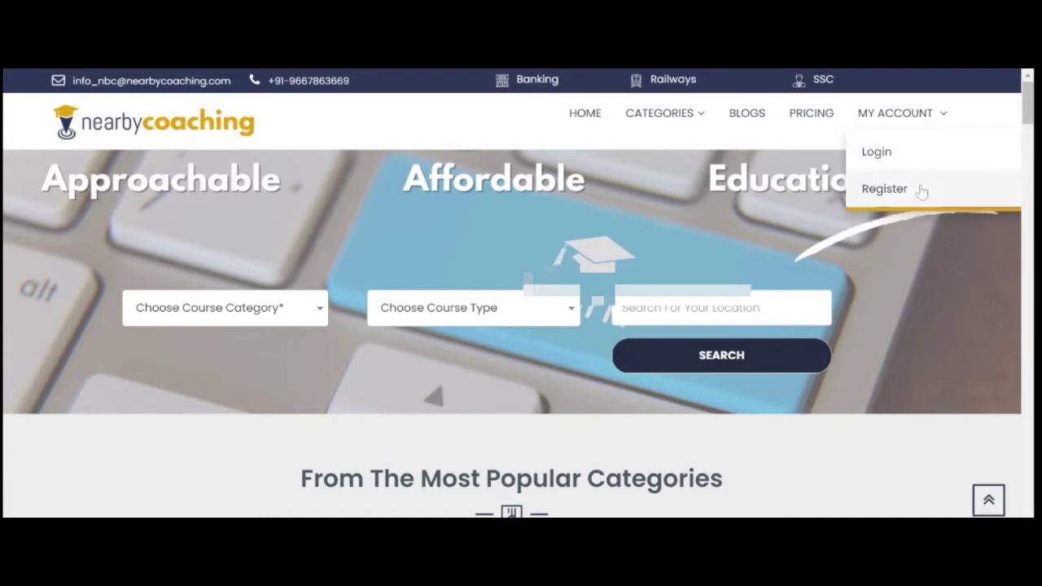
left_click(884, 189)
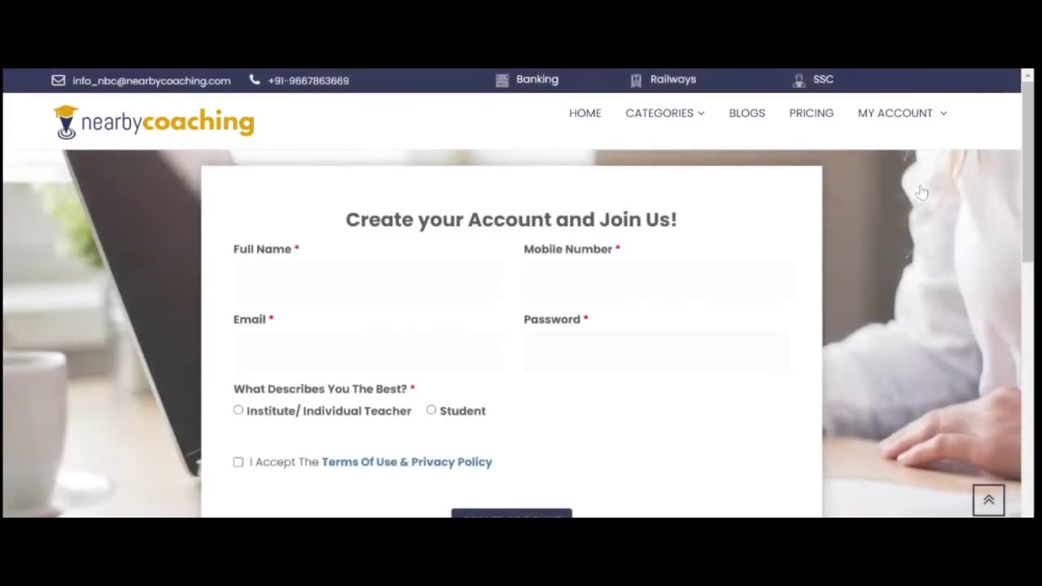
- Enter the full name, mobile number, e-mail address and password in the sign-up form
left_click(244, 281)
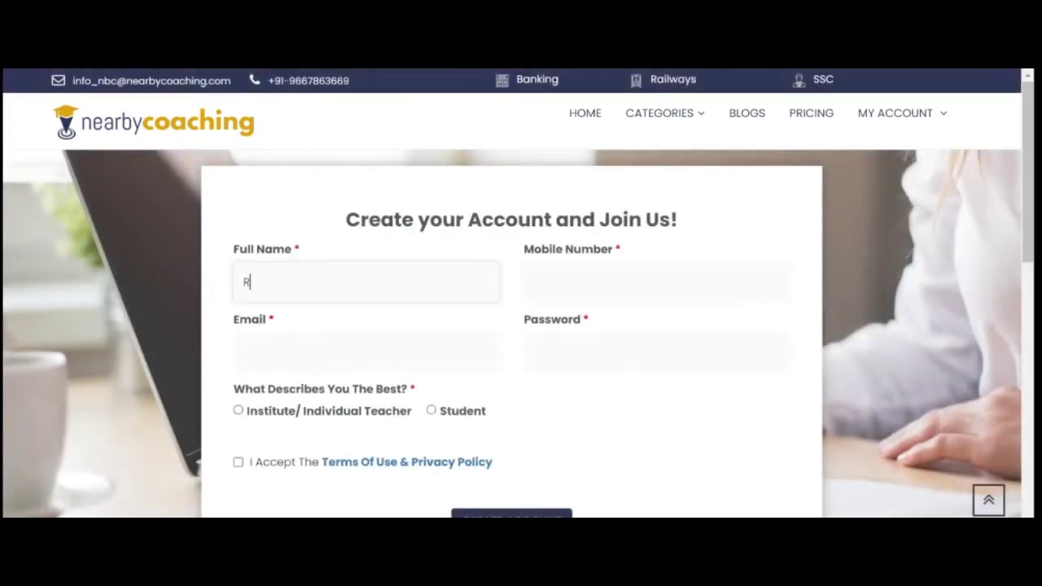
left_click(656, 282)
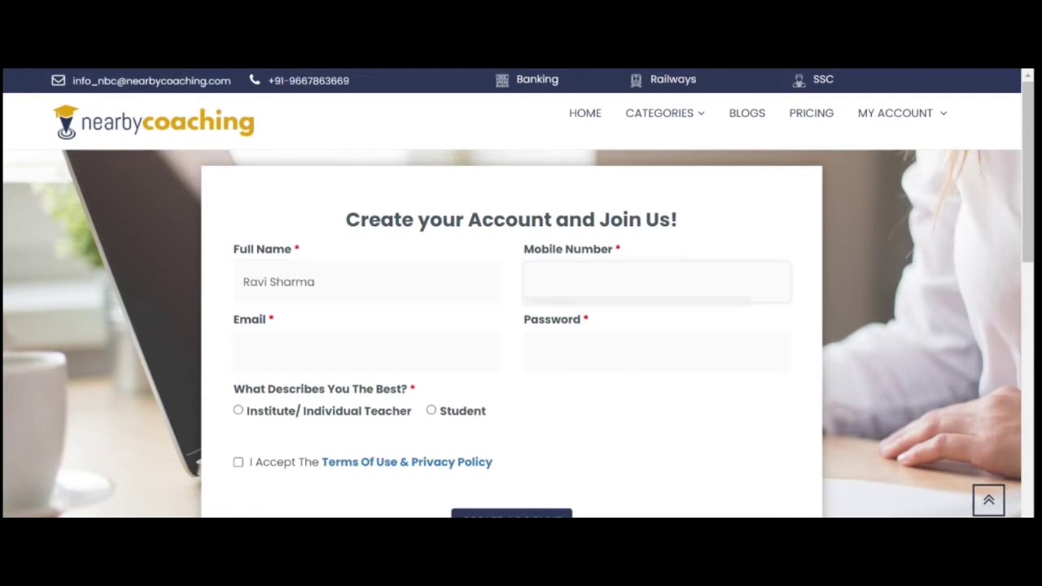
type("98765")
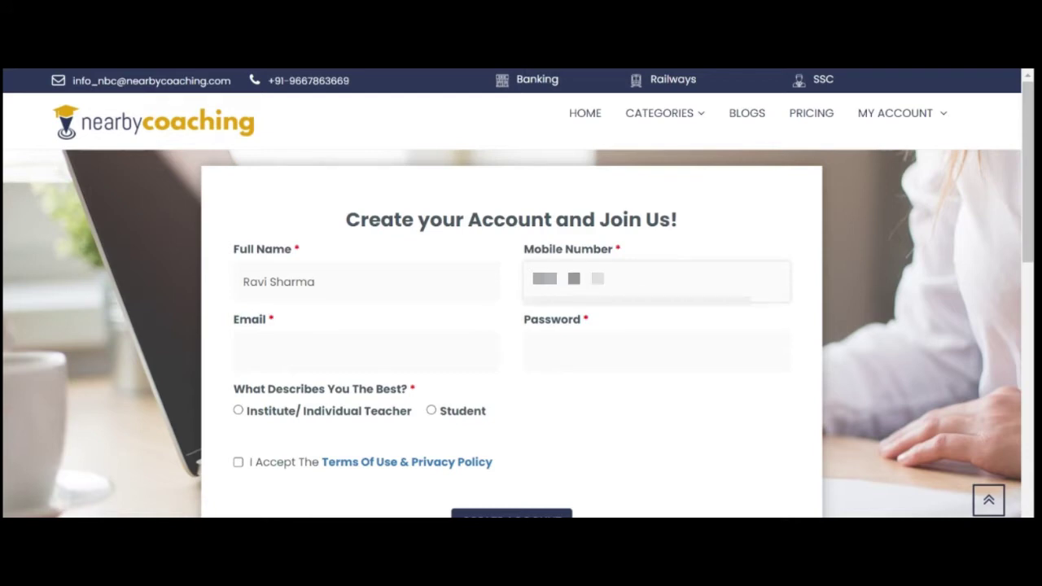
left_click(366, 351)
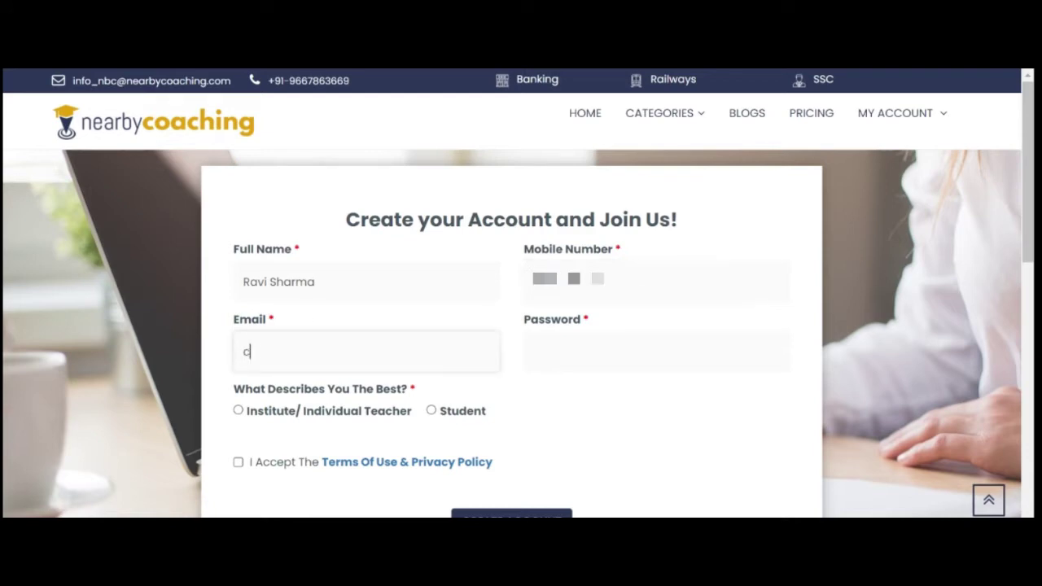
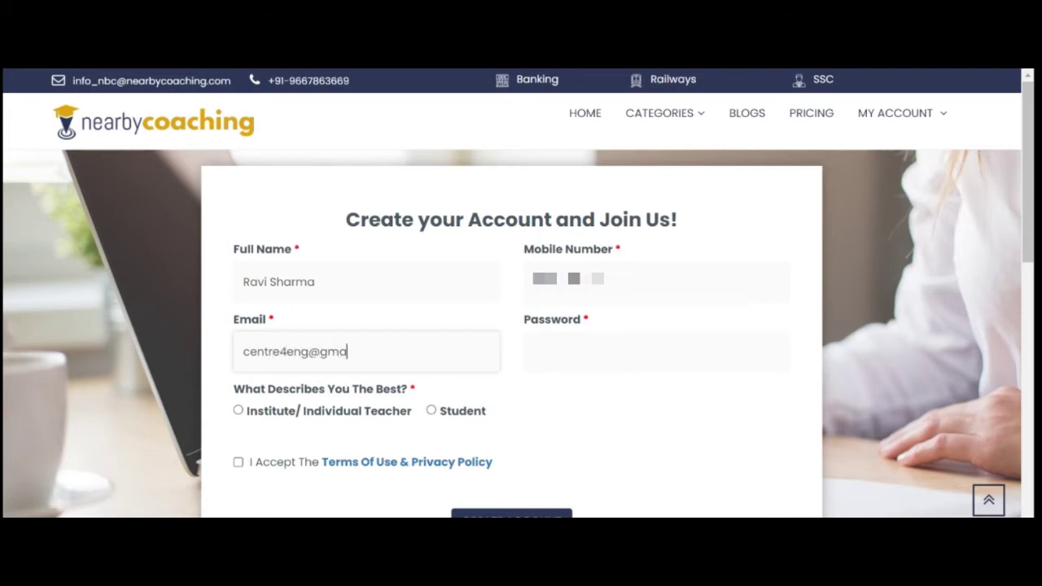
left_click(656, 351)
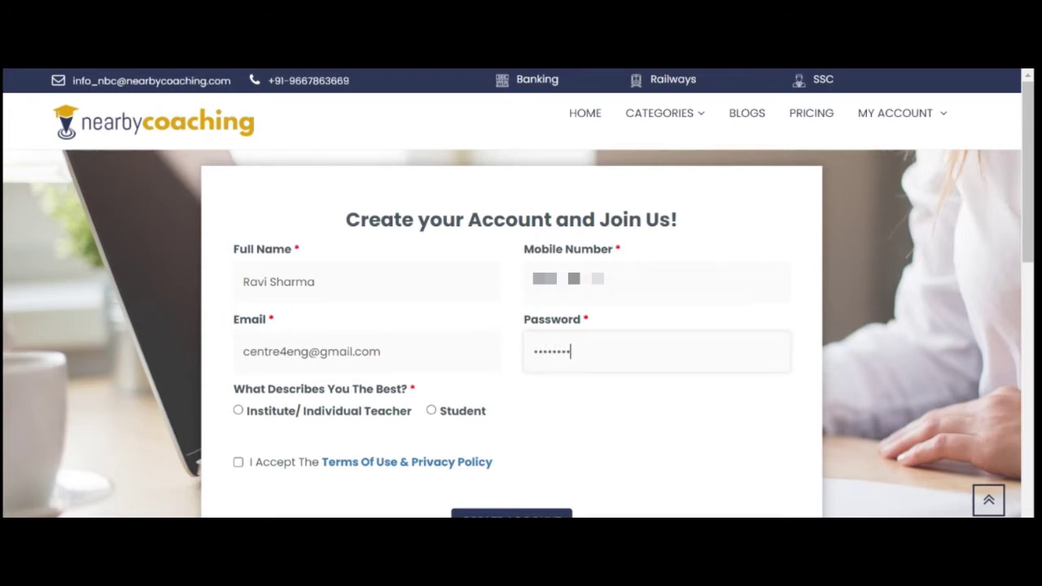
- Register as Institute/Individual Teacher, accept the terms and create the account
left_click(238, 411)
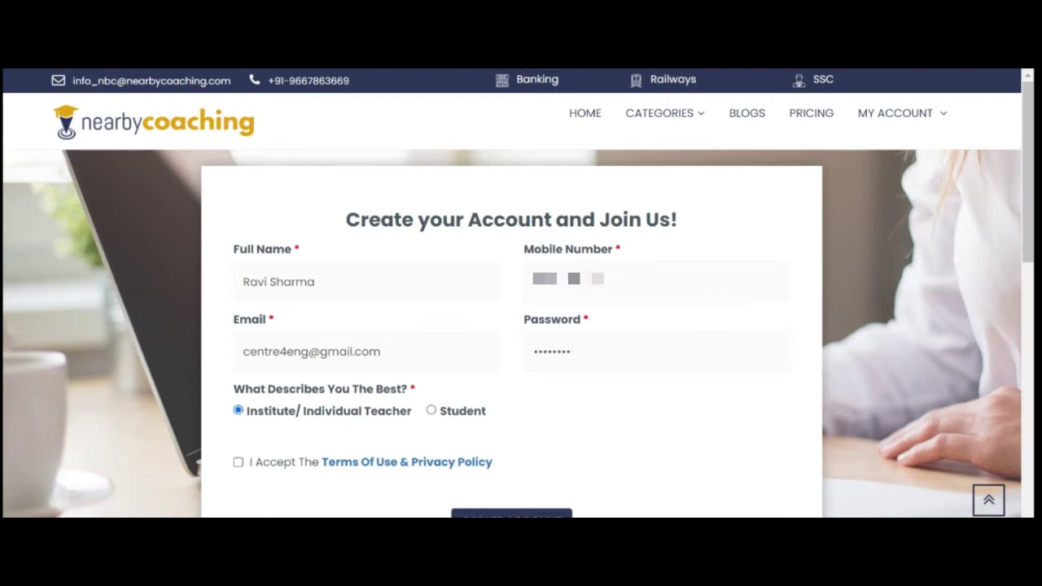
scroll(521, 293, "down", 1)
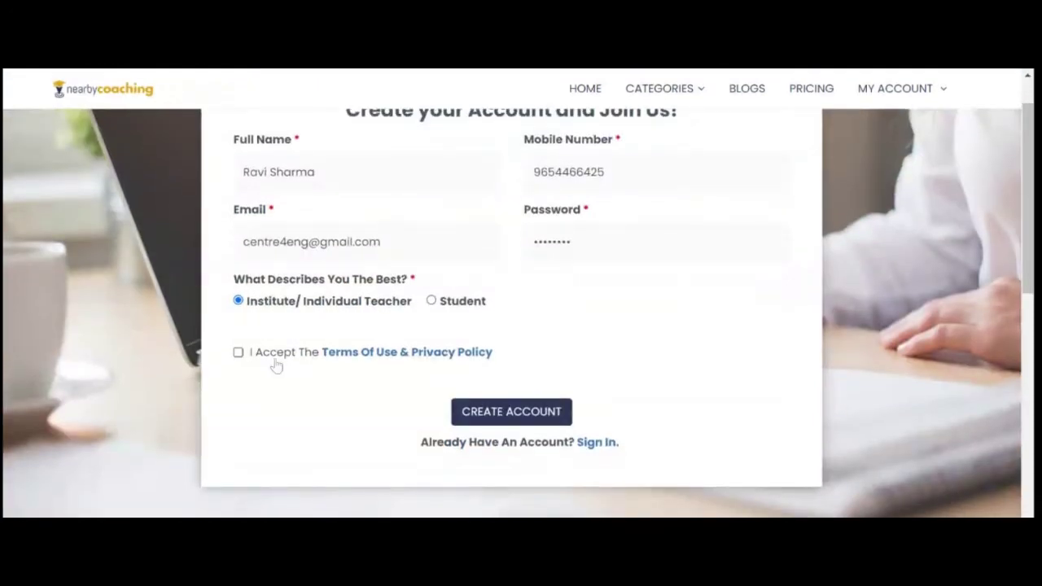
left_click(482, 420)
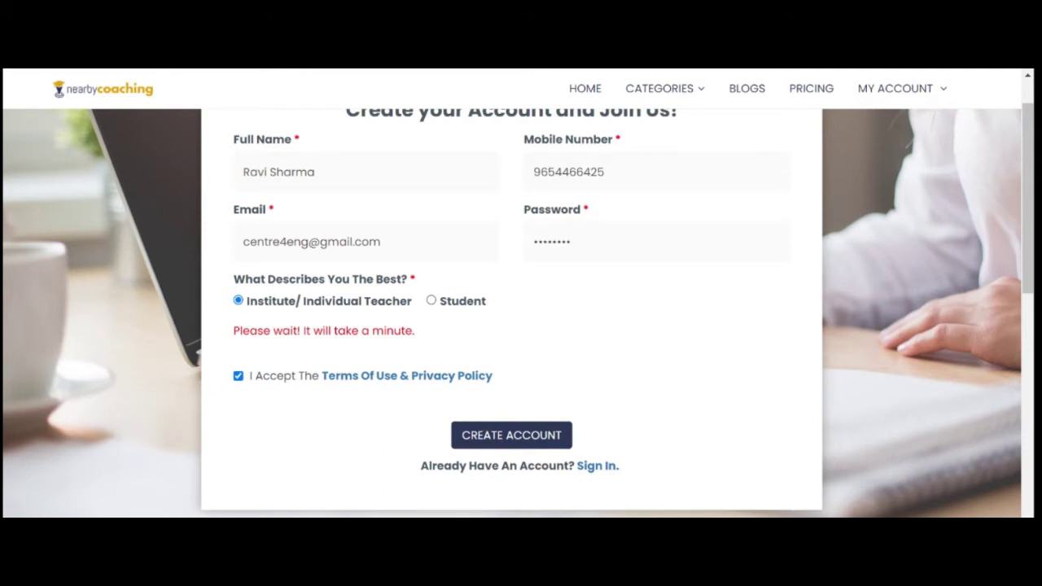
left_click(326, 373)
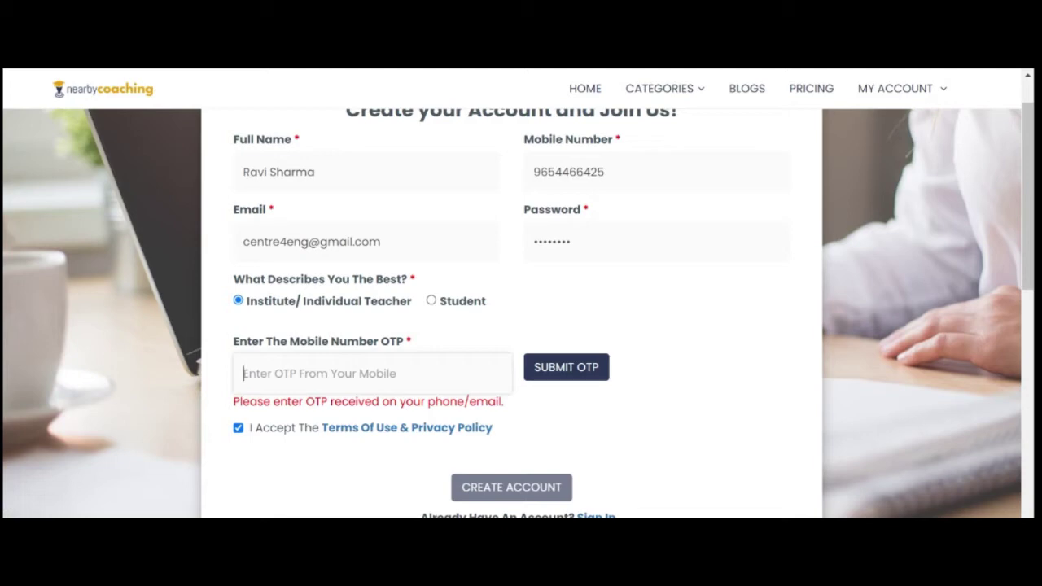
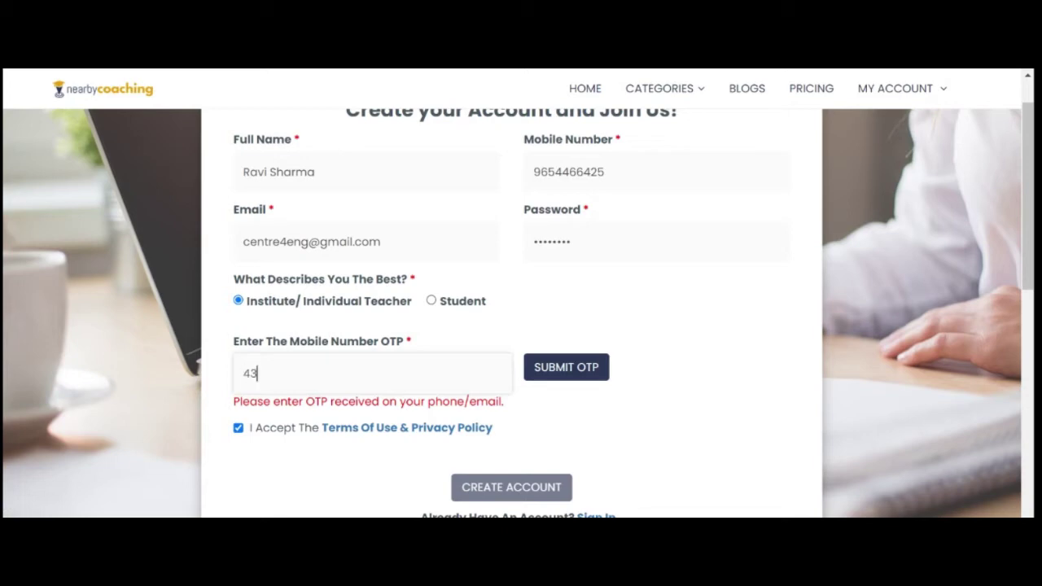
- Enter the received mobile OTP and submit it to verify the number
left_click(551, 367)
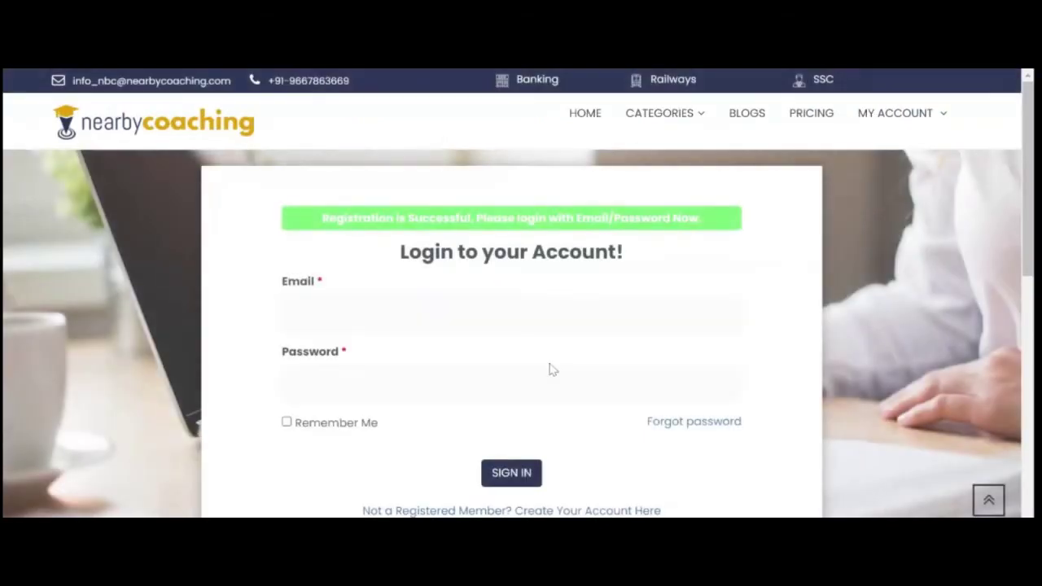
- Sign in with the newly registered e-mail address and the account password
left_click(292, 314)
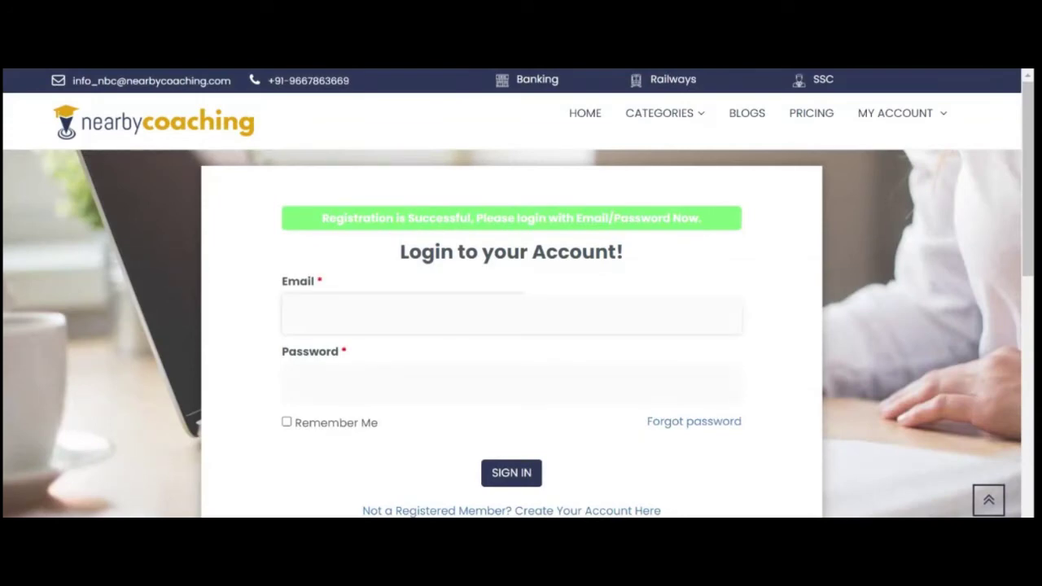
type("centre")
key("Down")
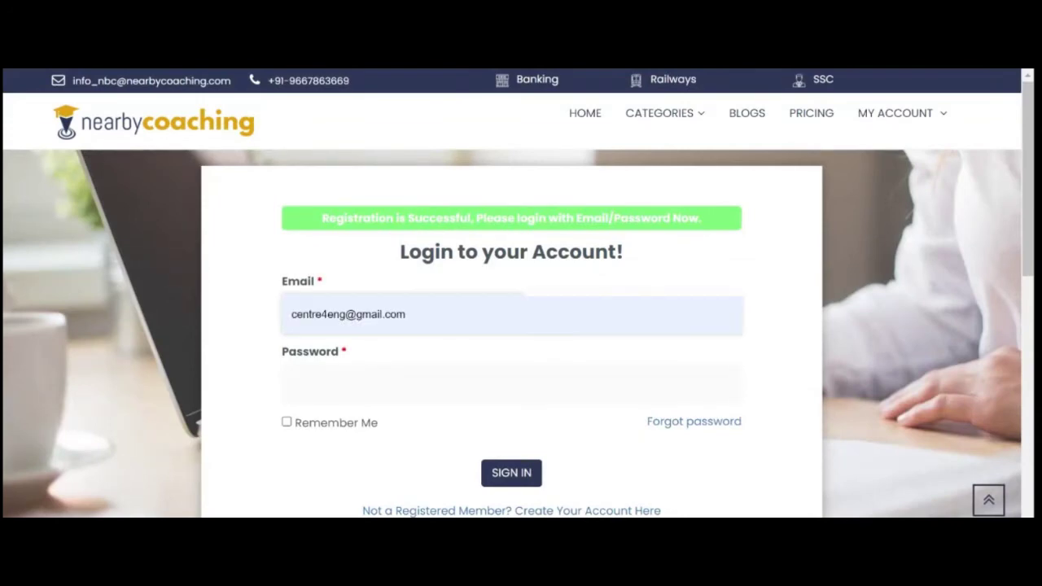
key("Return")
left_click(291, 384)
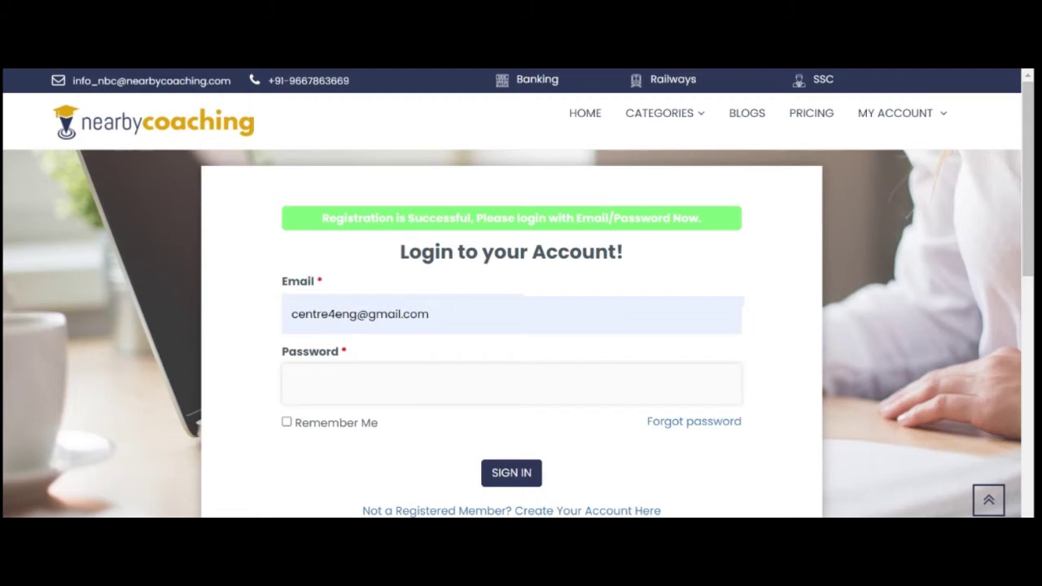
type("••")
left_click(510, 475)
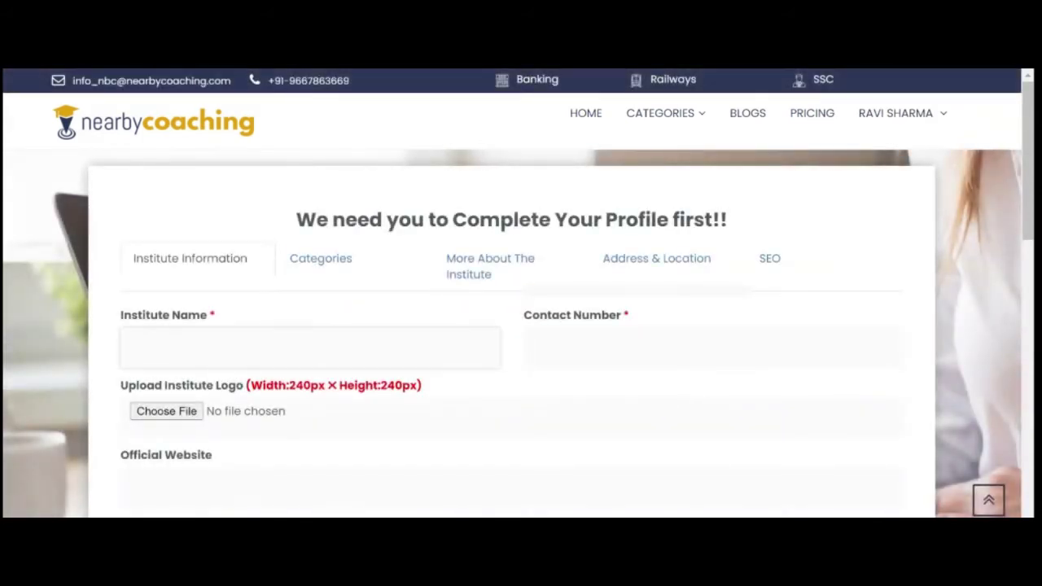
- Enter institute name 'Centre 4 English', contact number, Logo.png, centre4english.com and paste the write-up
type("Centre 4 English")
key("Tab")
type("9876")
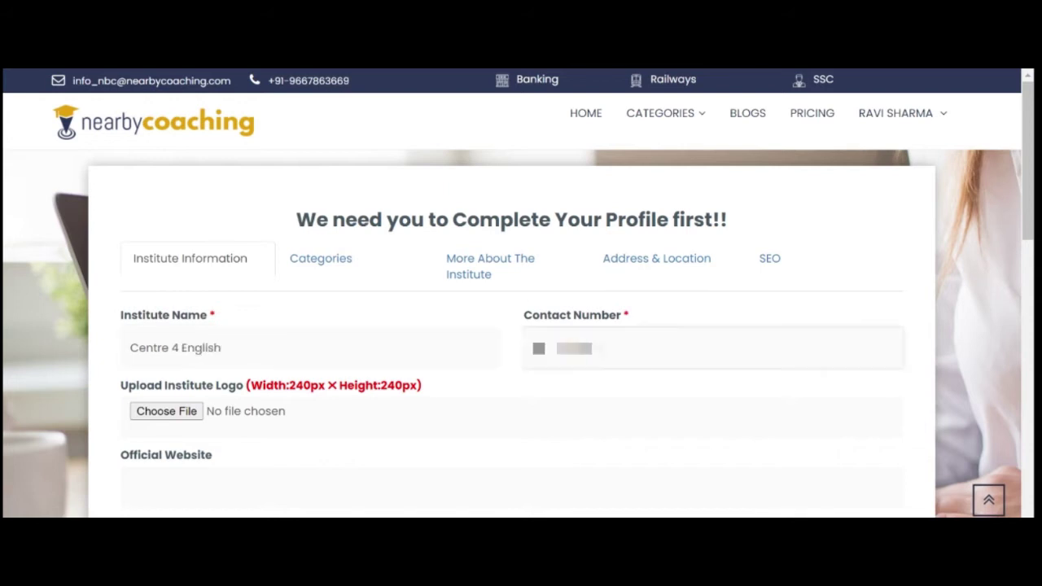
left_click(173, 414)
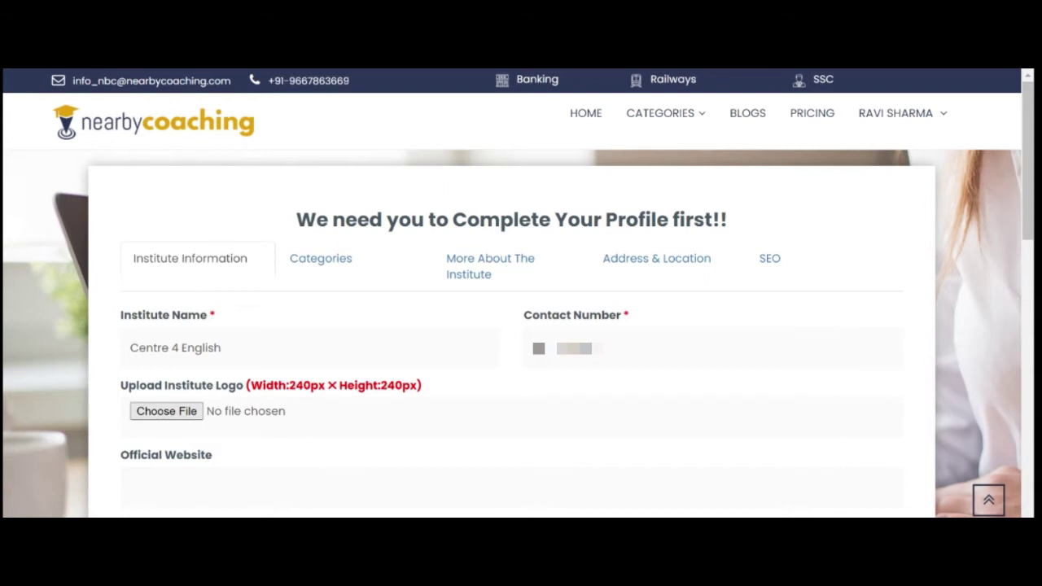
key("Tab")
type("c")
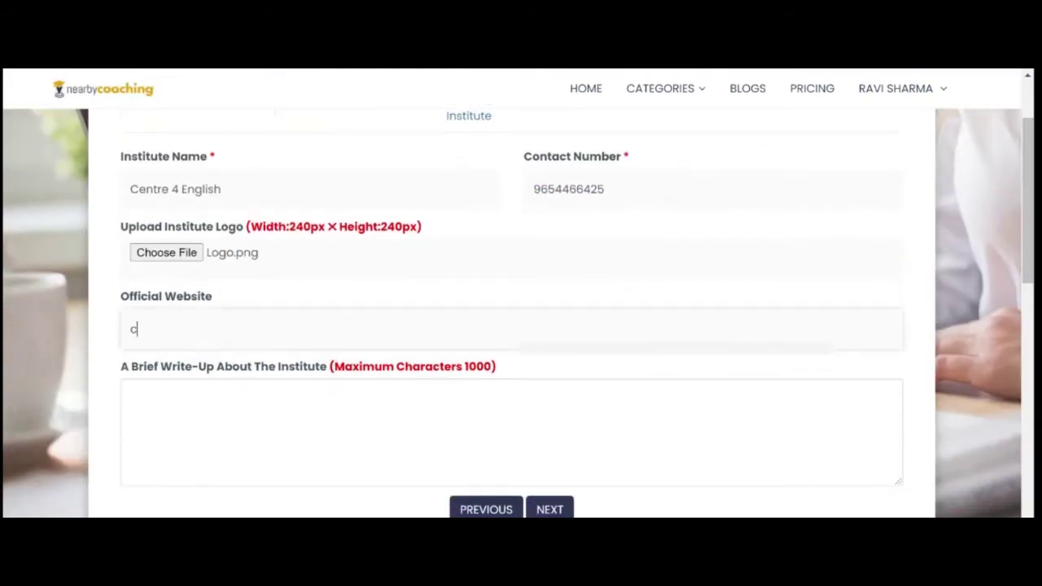
type("entre4english.com")
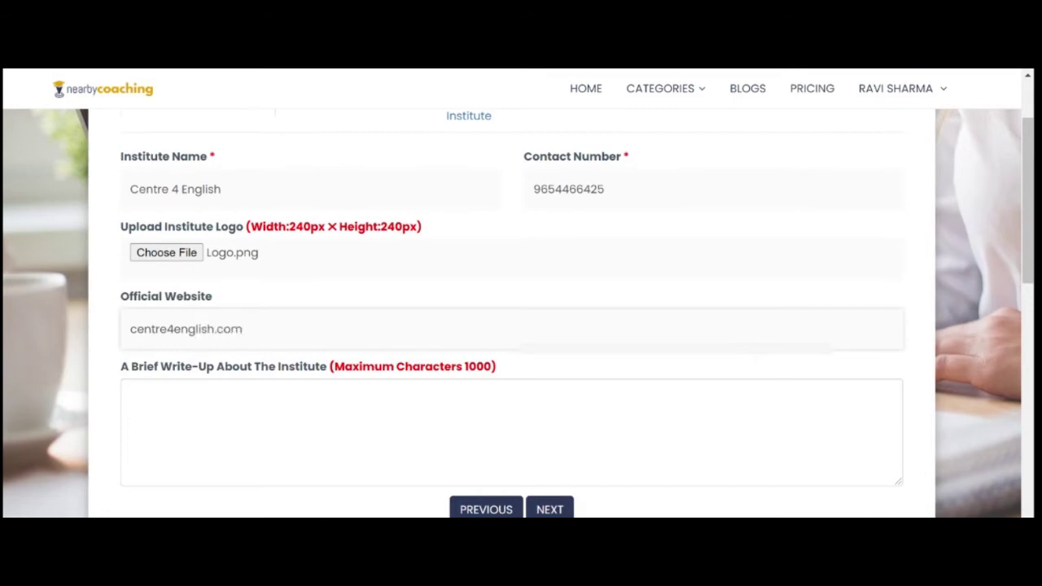
key("Tab")
type("Centre For English is primarily for people who want to improve and learn English. You can improve your Writing Skills, Speaking skills, prepare TOEFL, IELTS, GRE, GMAT etc. In short, you want to learn or prepare for English, we are your one stop location.")
scroll(560, 456, "down", 1)
- Set the first category row to IELTS | TOEFL, price 6000-10,000, Full Course duration
left_click(559, 461)
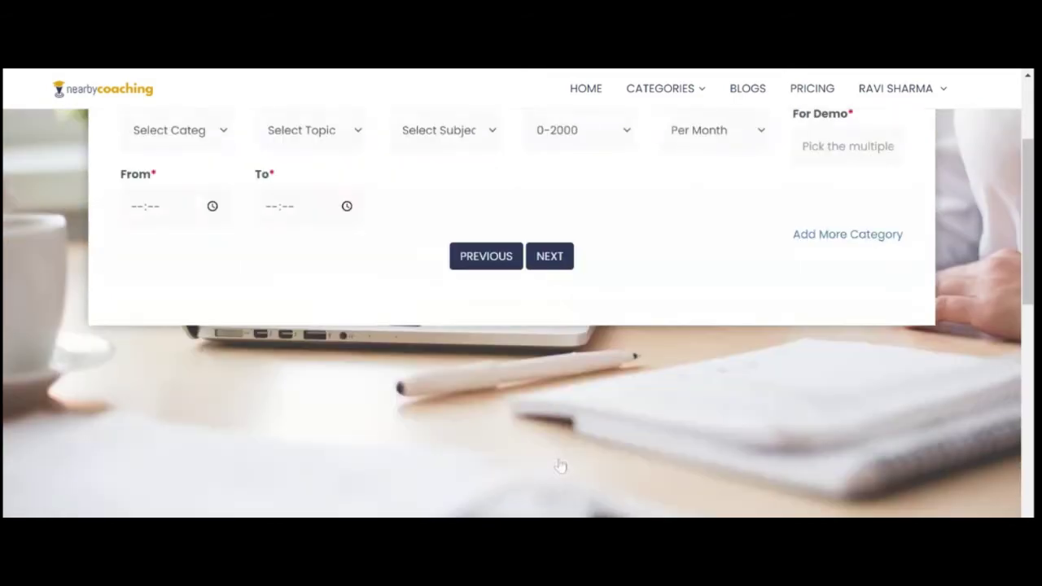
scroll(560, 466, "up", 2)
left_click(221, 332)
left_click(209, 304)
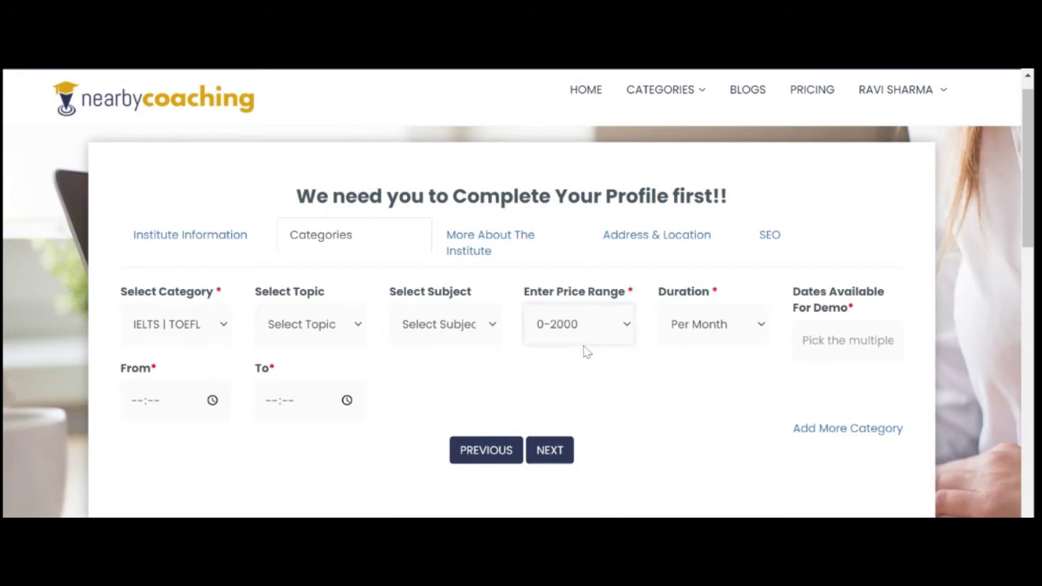
left_click(580, 391)
left_click(756, 333)
left_click(713, 396)
- Select 8–19 June as the first row's demo dates
left_click(847, 341)
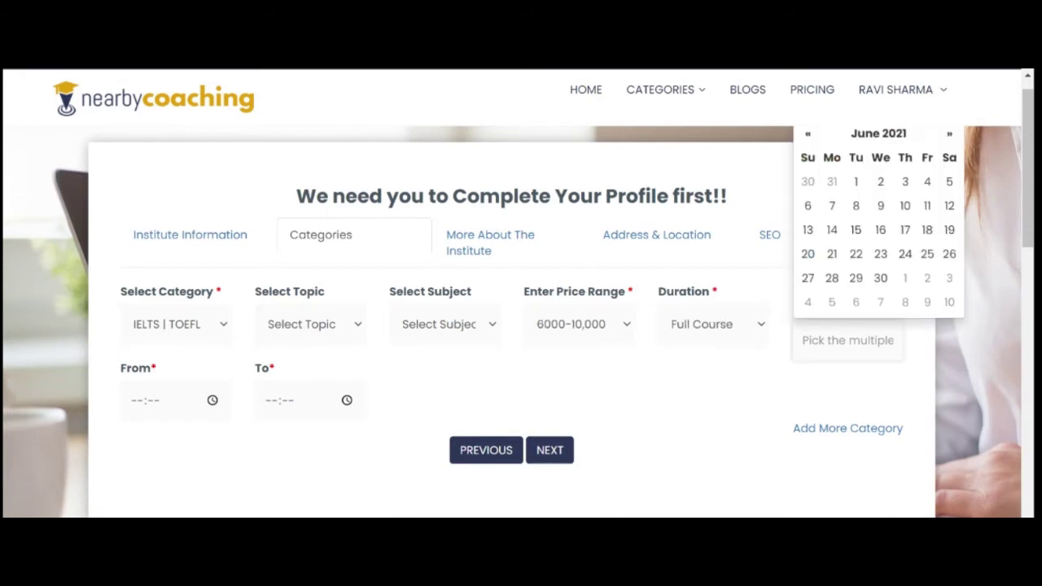
left_click(856, 205)
left_click(880, 205)
left_click(905, 205)
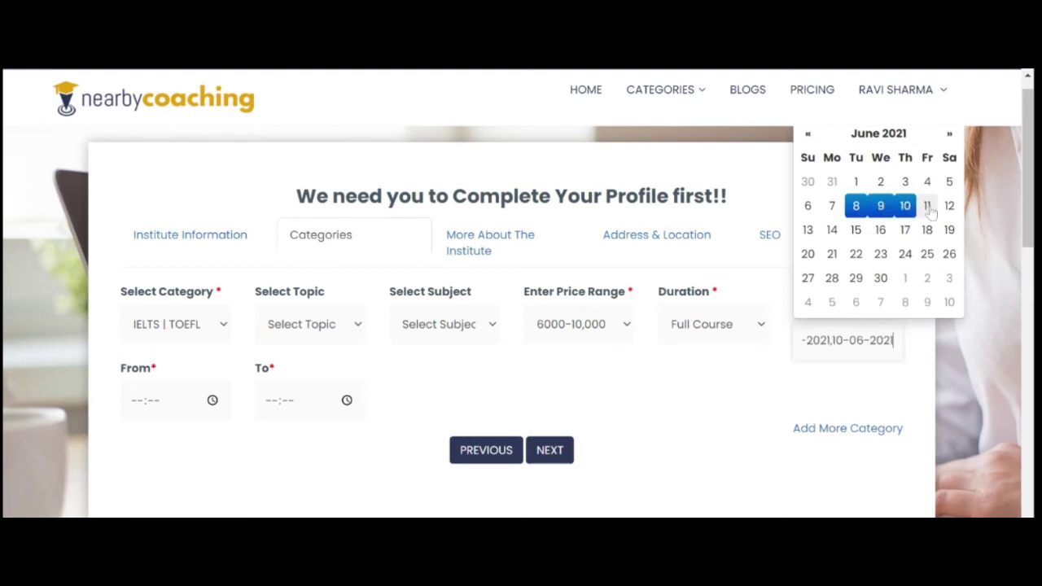
left_click(926, 205)
left_click(949, 205)
left_click(808, 230)
left_click(832, 230)
left_click(856, 230)
left_click(880, 229)
left_click(905, 230)
left_click(926, 229)
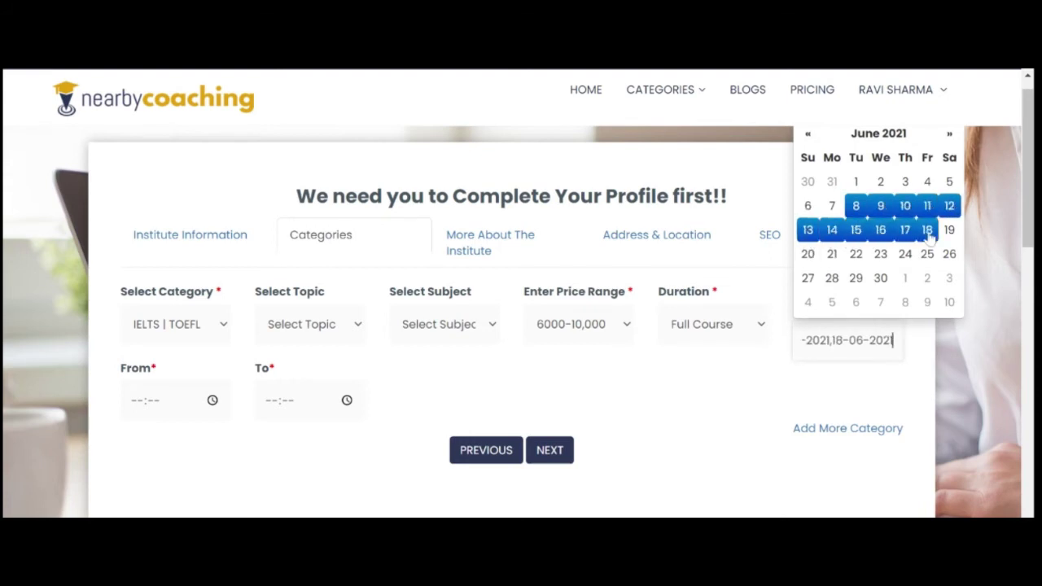
left_click(949, 229)
left_click(733, 410)
- Set the first row's From and To demo times
left_click(191, 403)
left_click(211, 399)
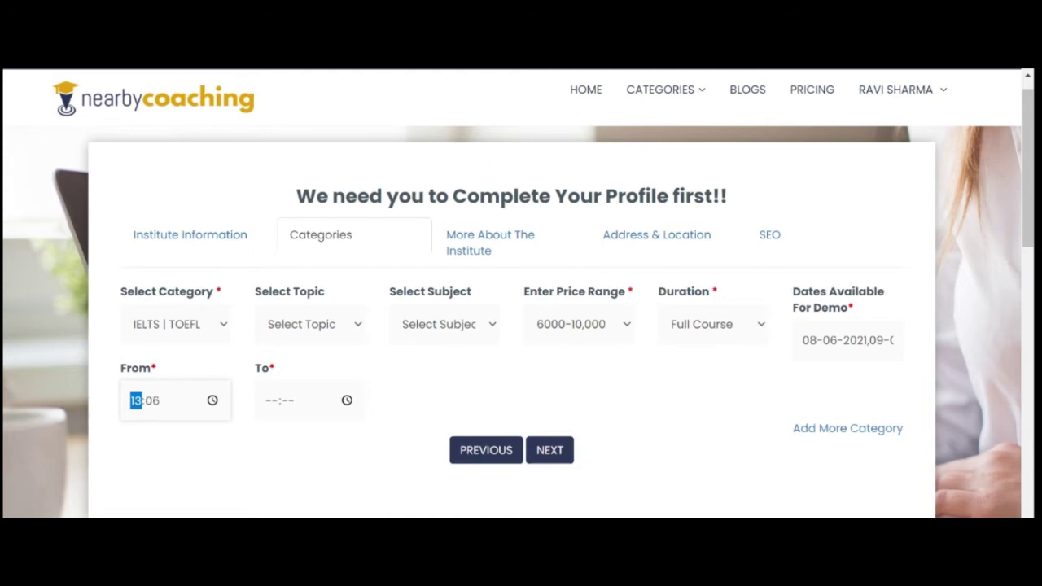
left_click(303, 394)
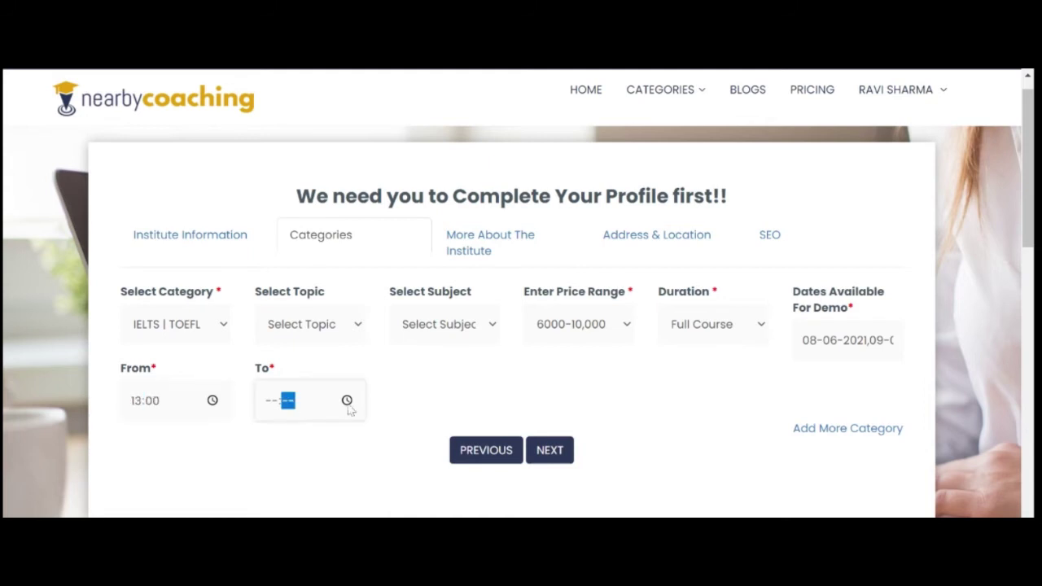
type("1542")
type("06")
type("00")
- Add a second row: school exams, middle school, English, price 2000-4000
left_click(847, 429)
scroll(539, 392, "down", 2)
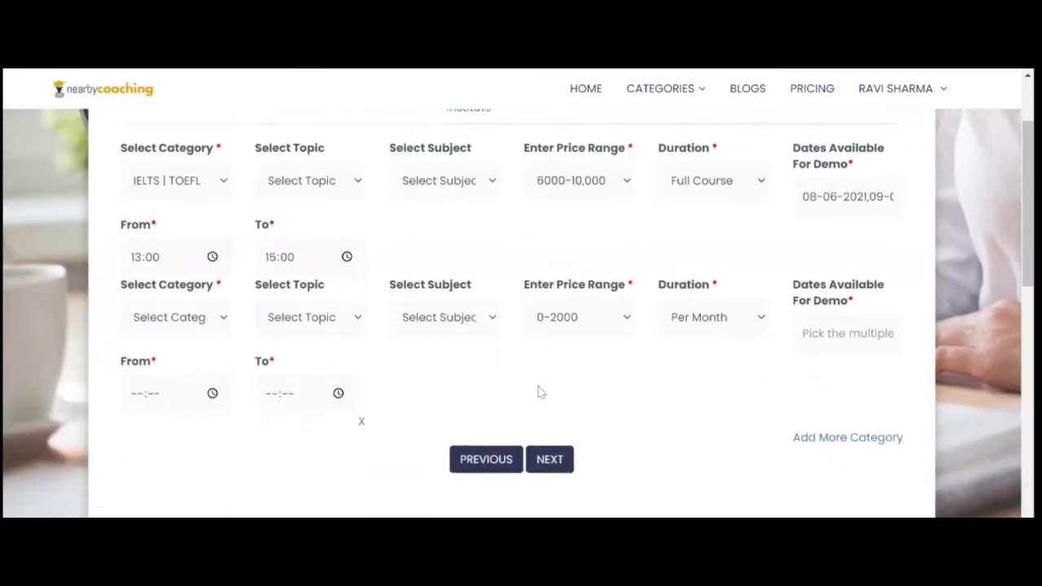
left_click(207, 300)
left_click(203, 461)
left_click(344, 304)
left_click(468, 289)
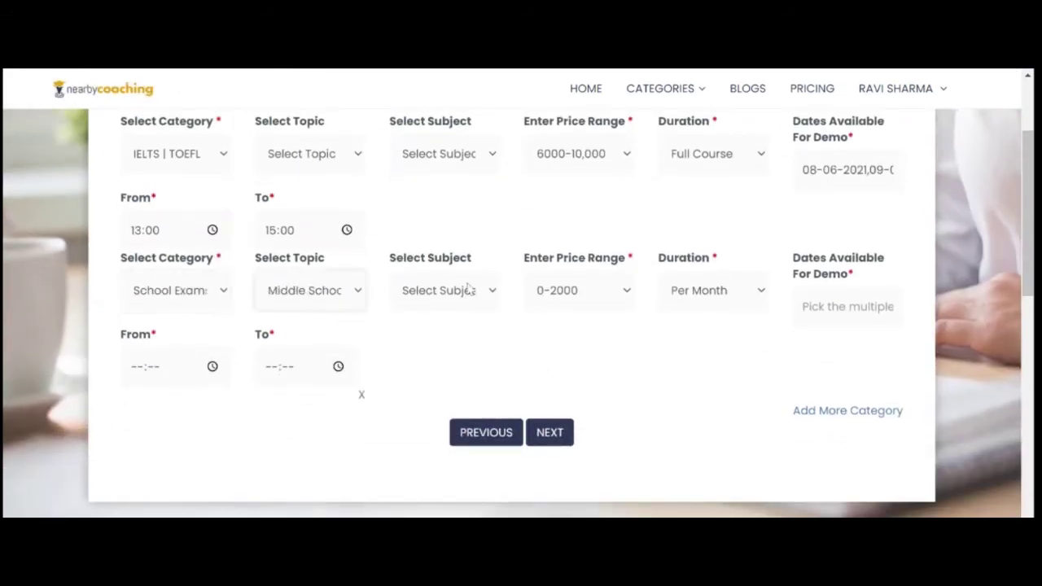
left_click(460, 318)
left_click(615, 297)
left_click(605, 317)
- Select 8–20 June as the second row's demo dates
left_click(814, 308)
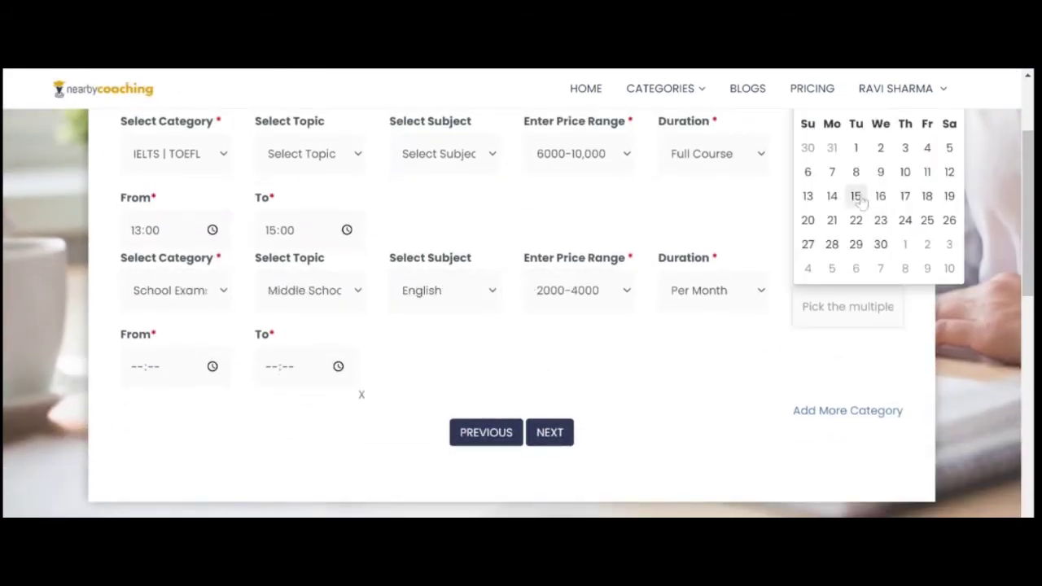
left_click(856, 172)
left_click(880, 172)
left_click(904, 172)
left_click(927, 171)
left_click(950, 172)
left_click(807, 196)
left_click(832, 197)
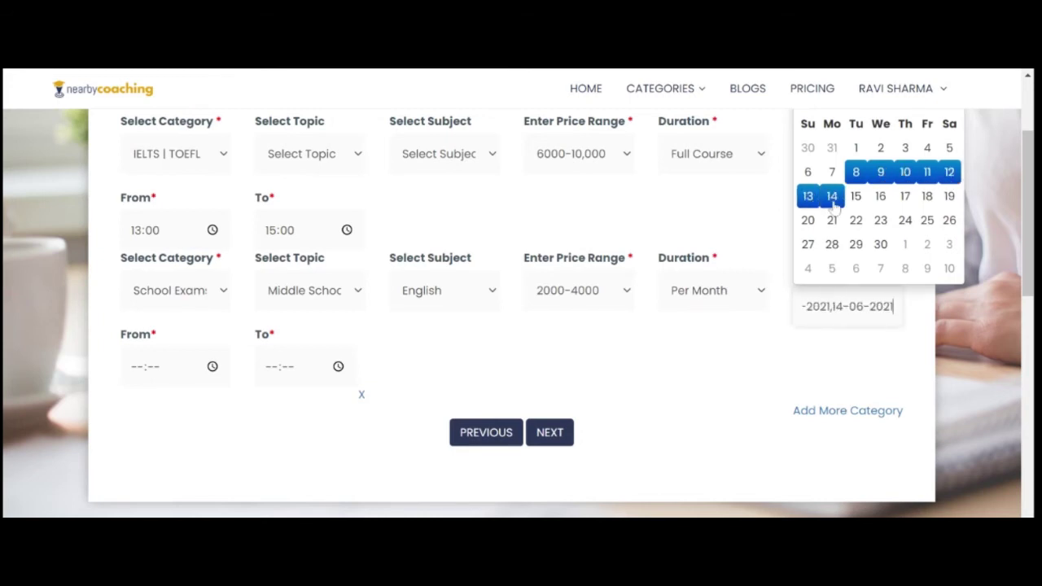
left_click(856, 197)
left_click(880, 196)
left_click(905, 196)
left_click(927, 196)
left_click(950, 196)
left_click(808, 220)
left_click(695, 367)
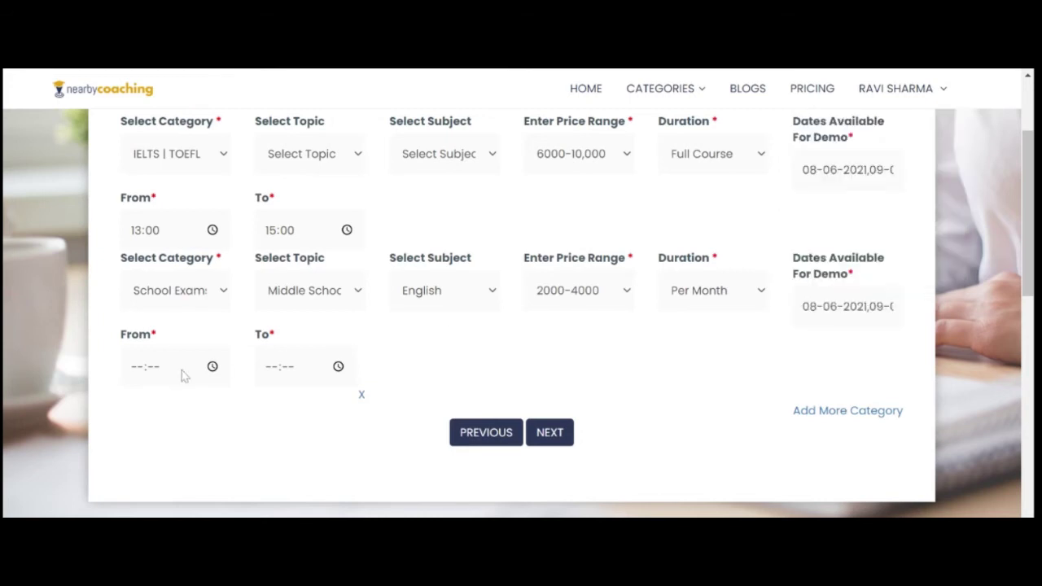
- Set the second row's demo time from 17:00 to 19:00
left_click(183, 375)
key("Up")
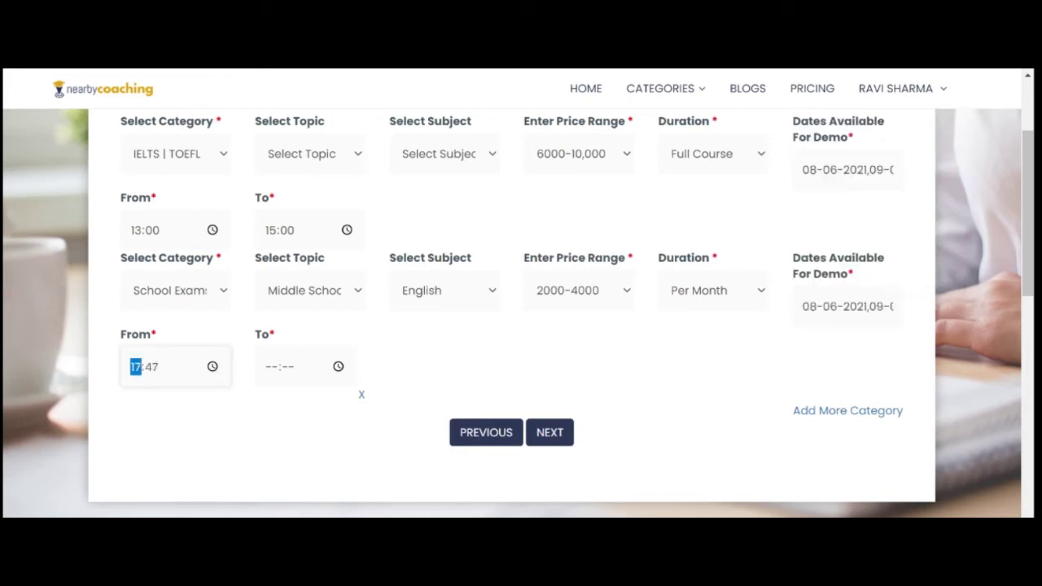
left_click(302, 375)
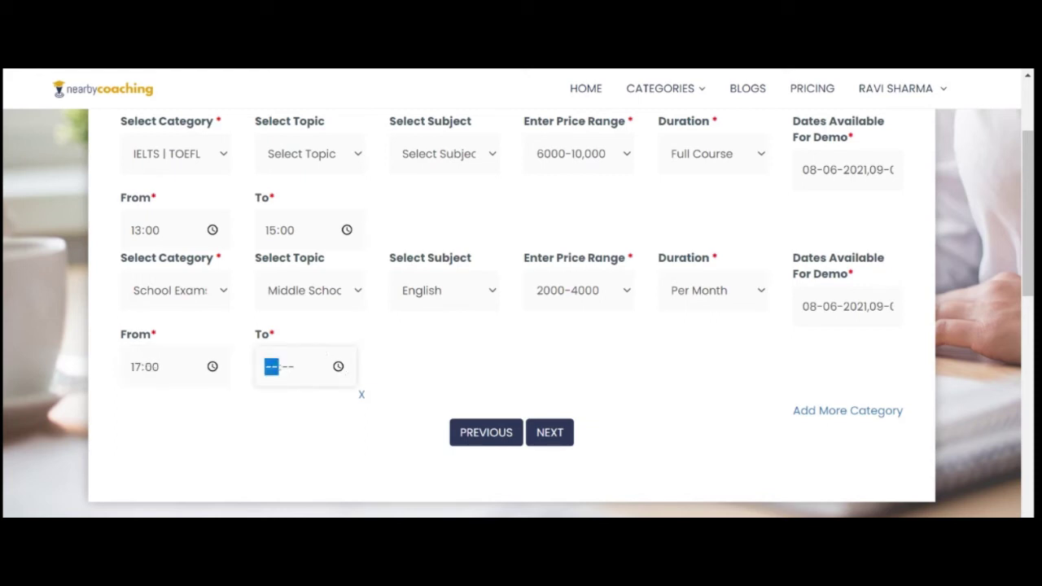
key("Up")
- Mark online coaching and video courses Yes, offline coaching and hostel facility No
left_click(551, 434)
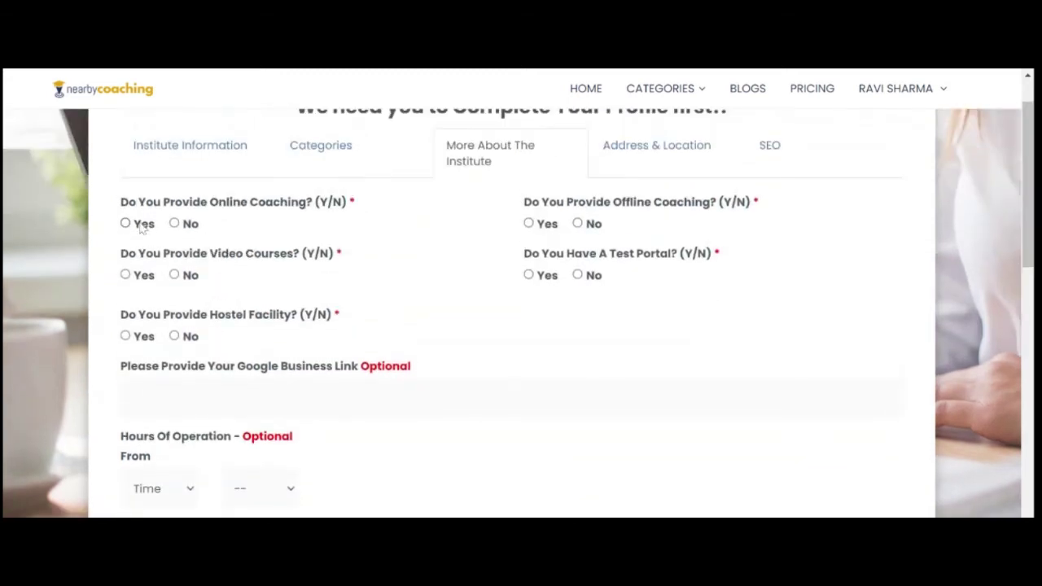
left_click(125, 223)
left_click(577, 223)
left_click(125, 275)
left_click(174, 335)
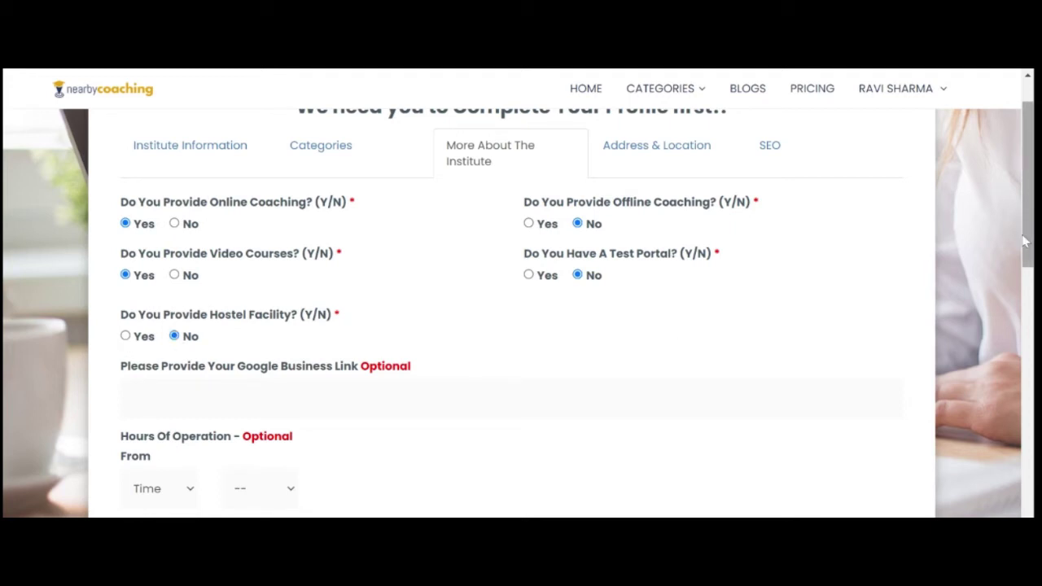
scroll(647, 337, "down", 2)
- Set the hours of operation from 1 PM to 11 PM
left_click(167, 335)
left_click(170, 300)
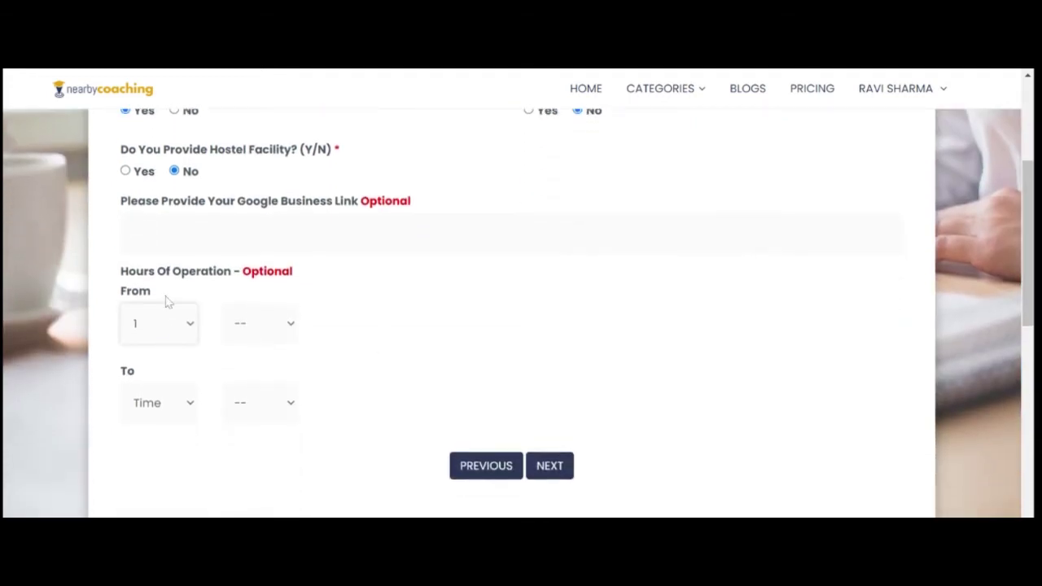
left_click(273, 353)
left_click(162, 403)
left_click(163, 384)
left_click(260, 403)
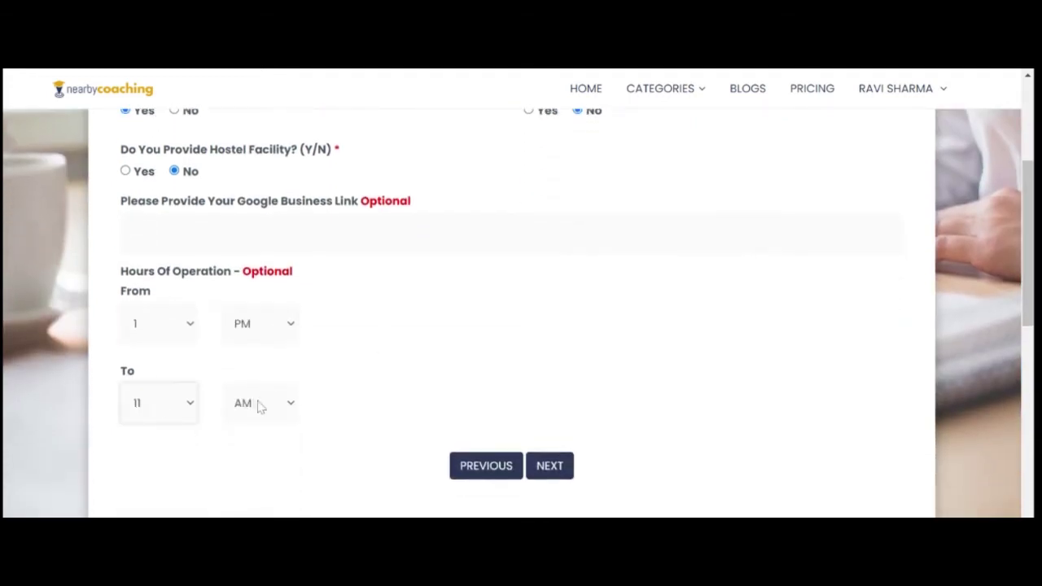
left_click(289, 432)
- Enter New Delhi as the first address line, with state Delhi and city New Delhi
left_click(549, 465)
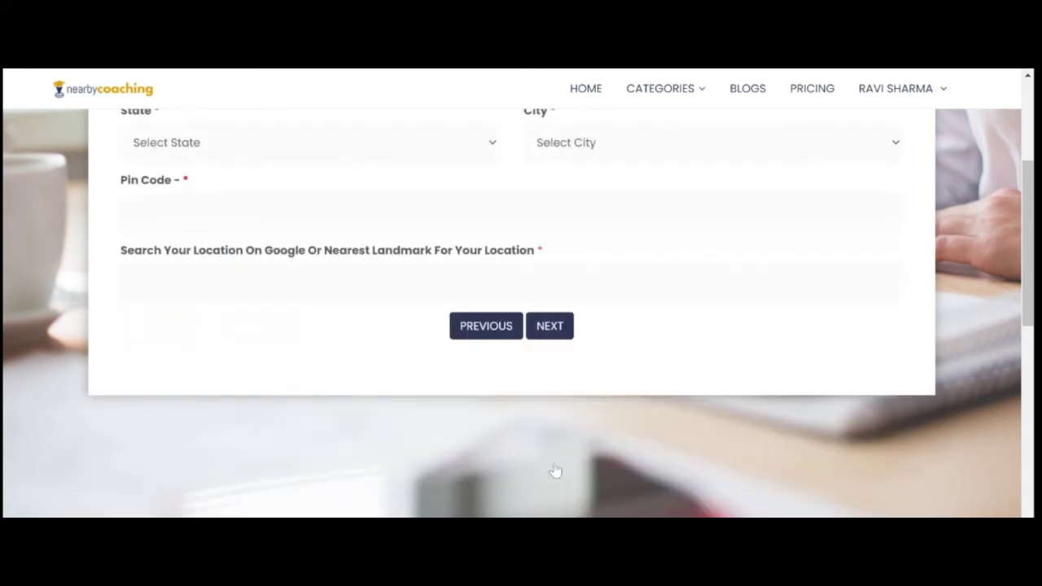
left_click(309, 175)
type("N")
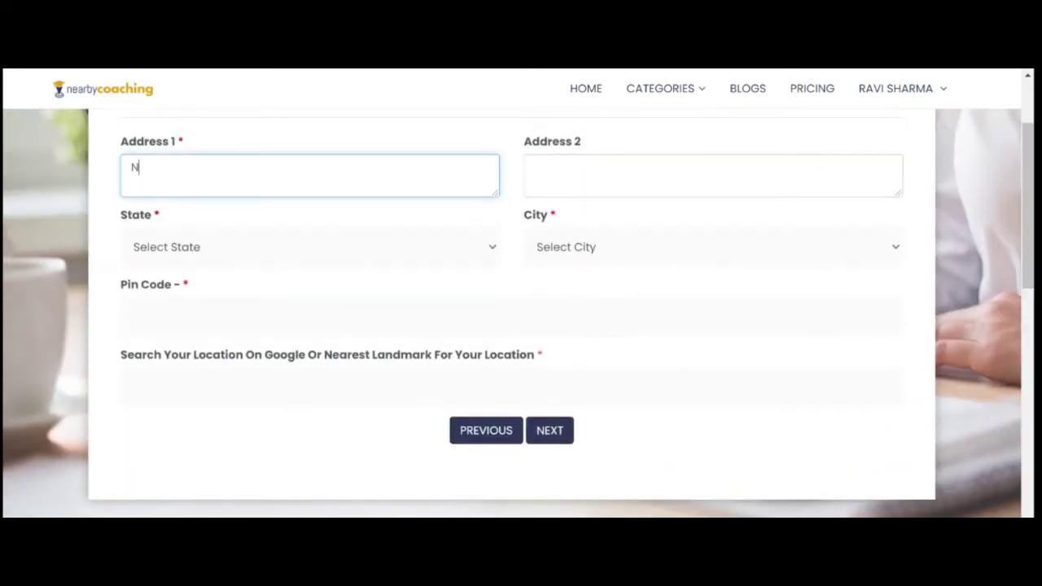
type("ew Delhi")
left_click(477, 221)
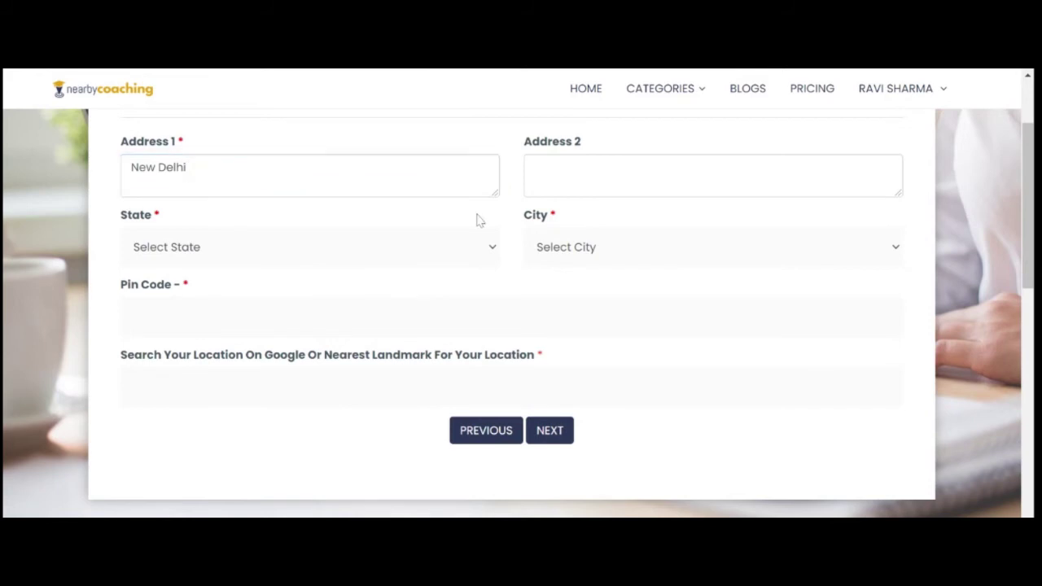
left_click(198, 431)
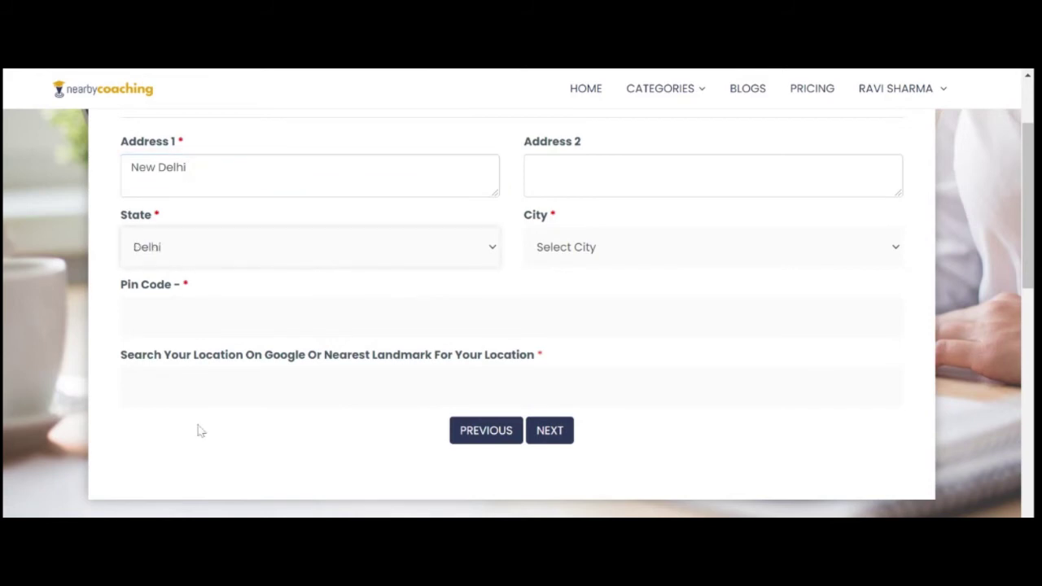
left_click(623, 253)
left_click(611, 316)
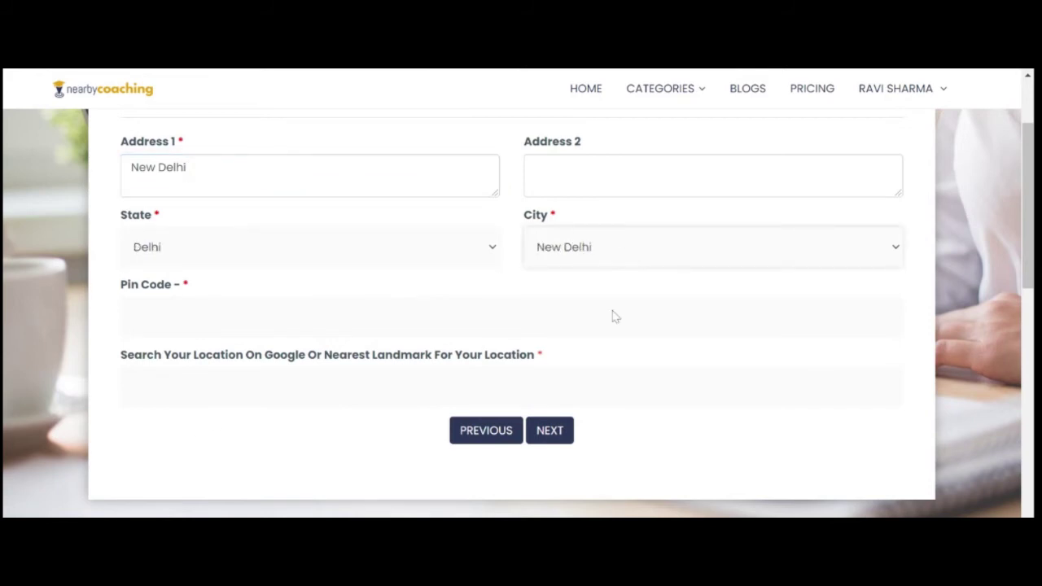
- Enter pin code 110015 and pick New Delhi, Delhi, India as the location
left_click(230, 317)
type("110015")
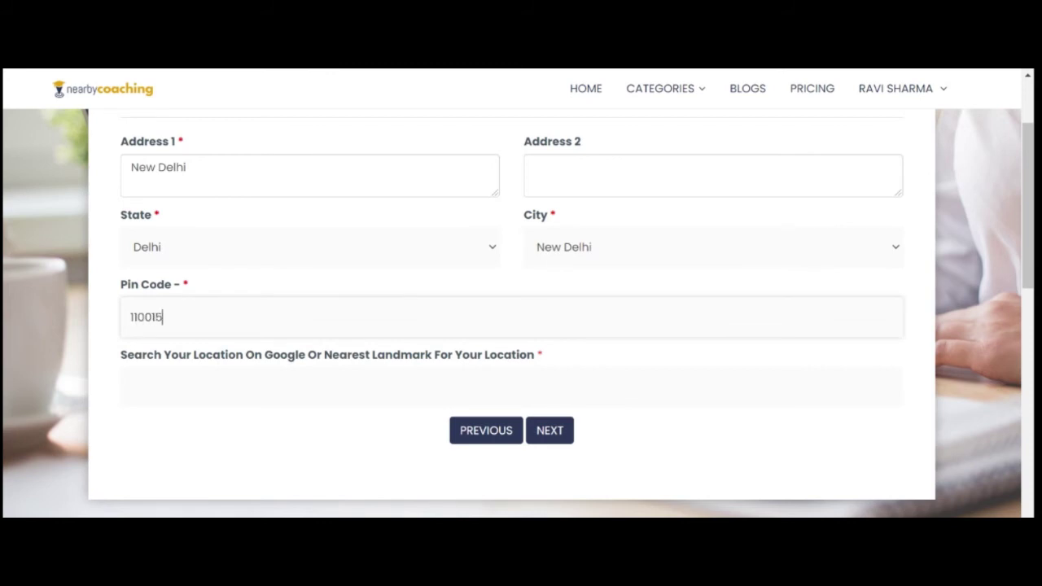
type("New Delhi")
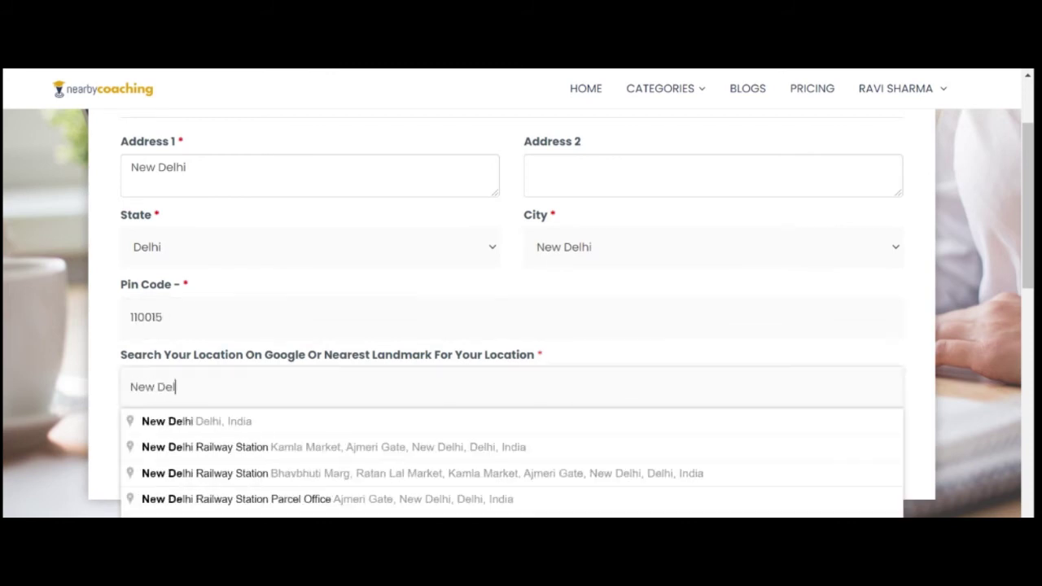
left_click(289, 429)
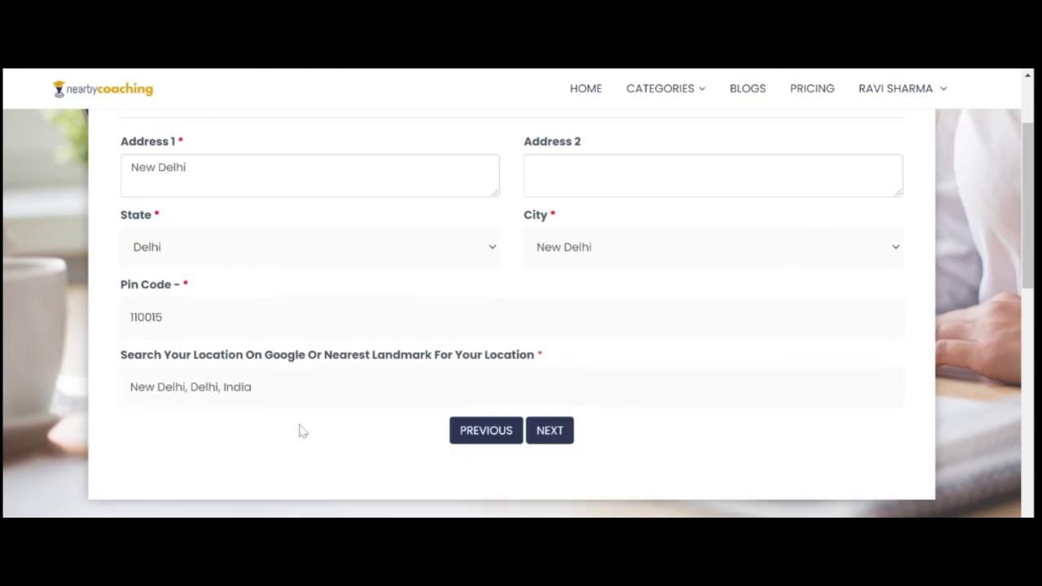
left_click(549, 434)
- Enter meta title 'Centre For English', keyword 'online courses for english speaking', paste the description, submit
left_click(130, 259)
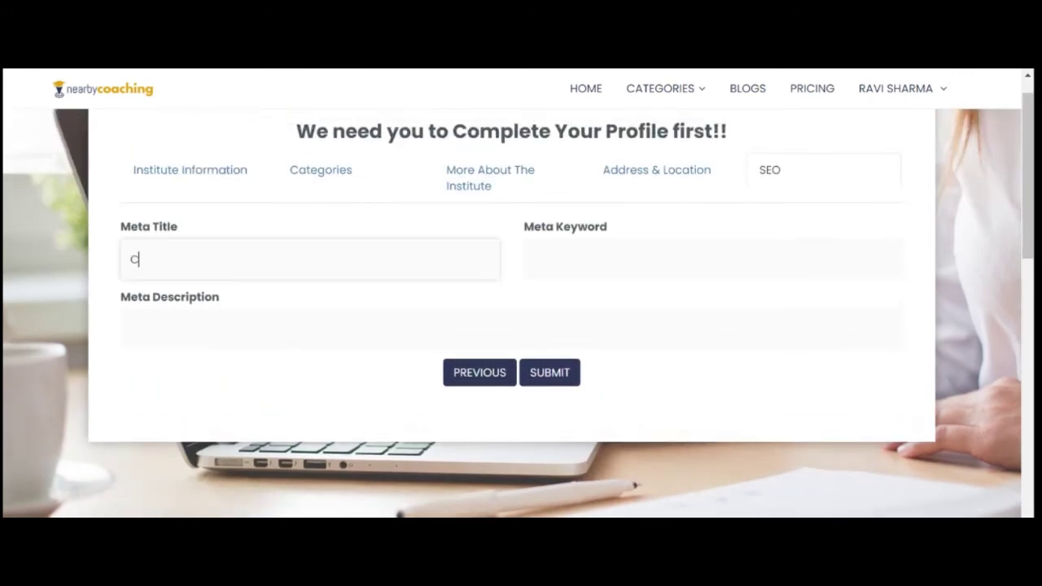
type("Centre For English")
left_click(534, 259)
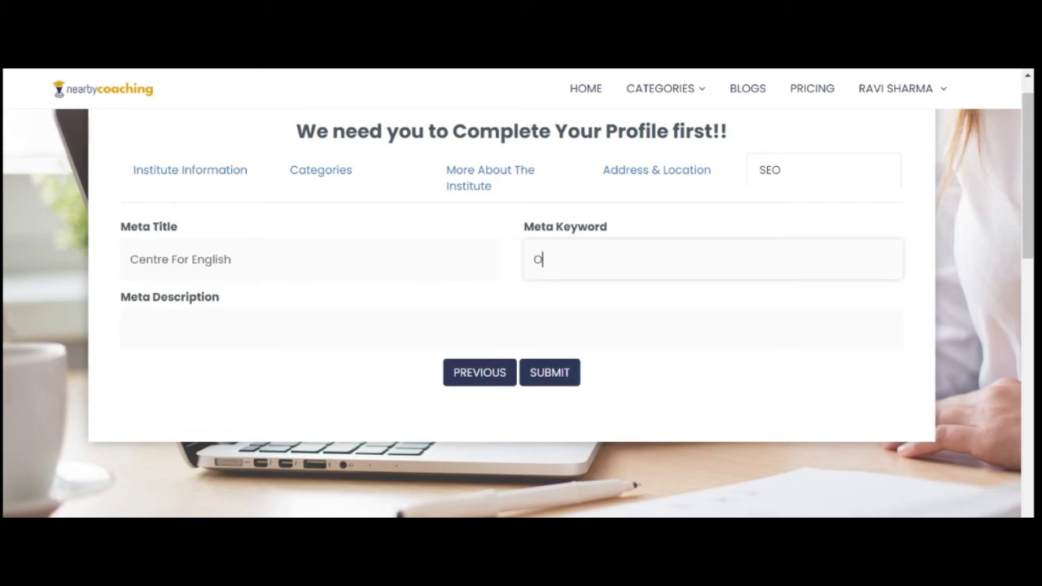
type("online courses")
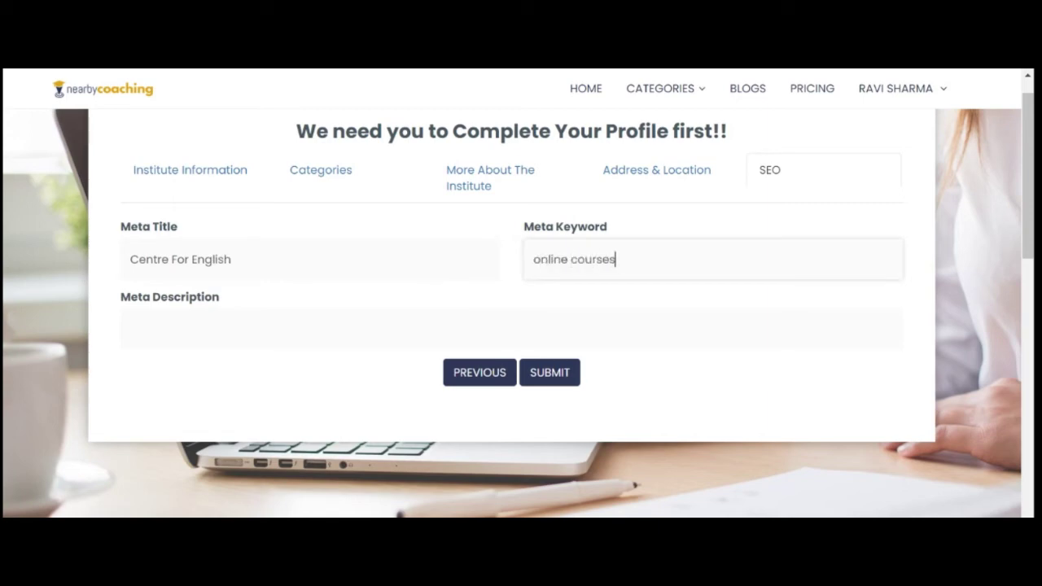
type(" for english speaking")
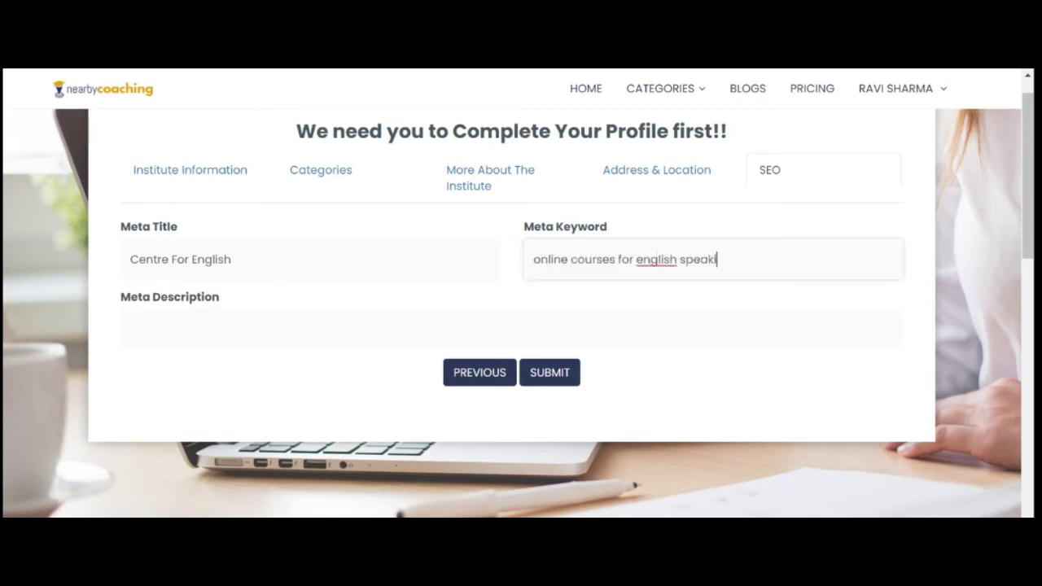
left_click(130, 328)
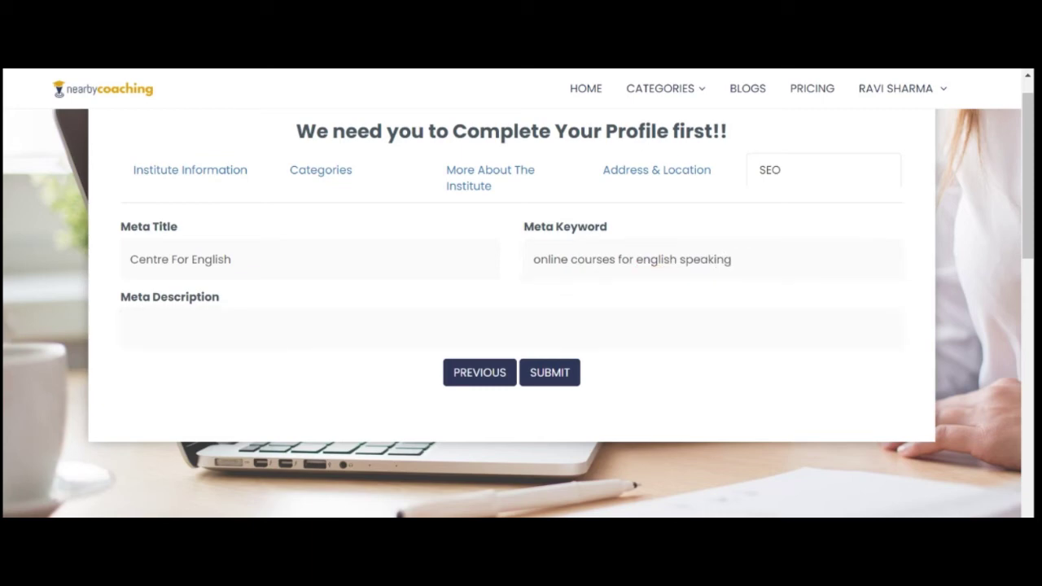
left_click(130, 328)
key("ctrl+v")
left_click(559, 380)
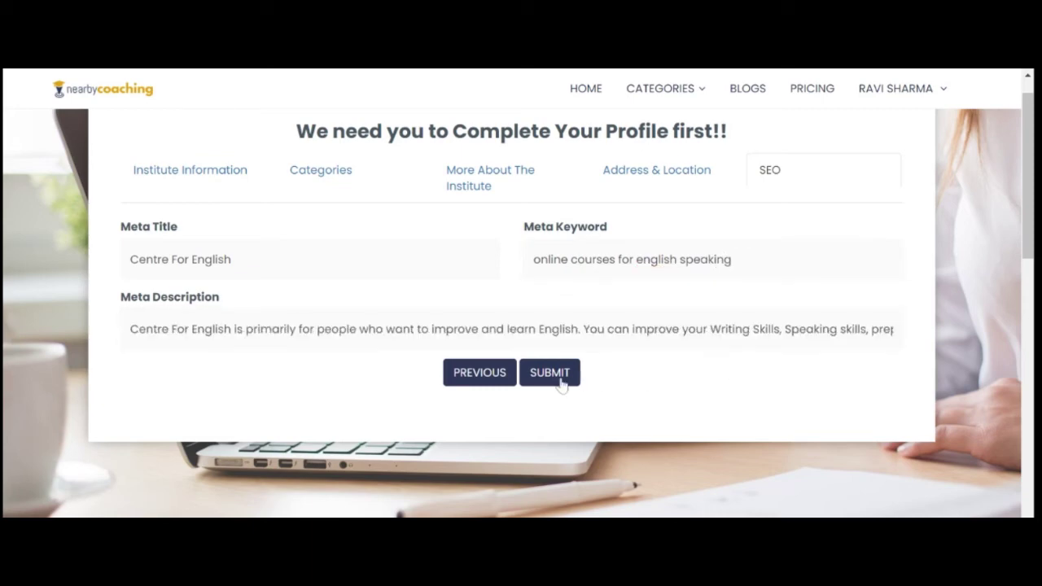
scroll(545, 309, "down", 1)
left_click(549, 300)
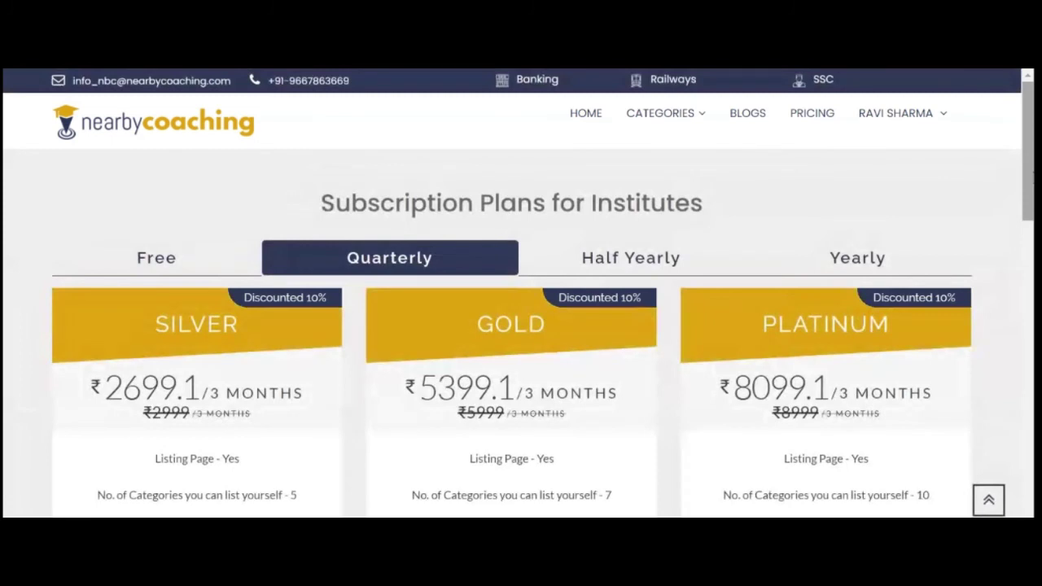
- Pick the Free subscription plan and confirm it with BUY NOW
scroll(521, 326, "down", 1)
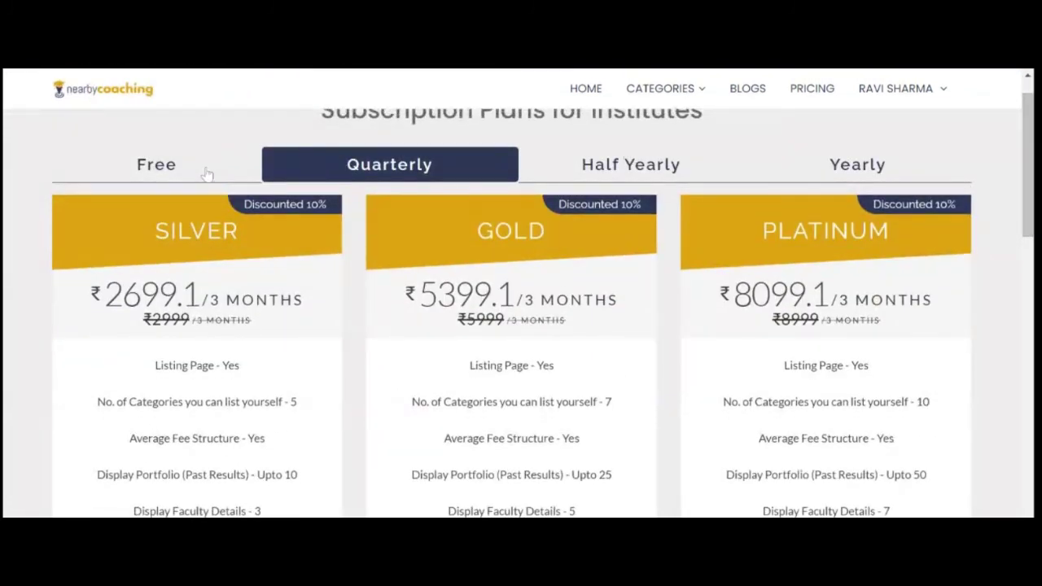
left_click(179, 175)
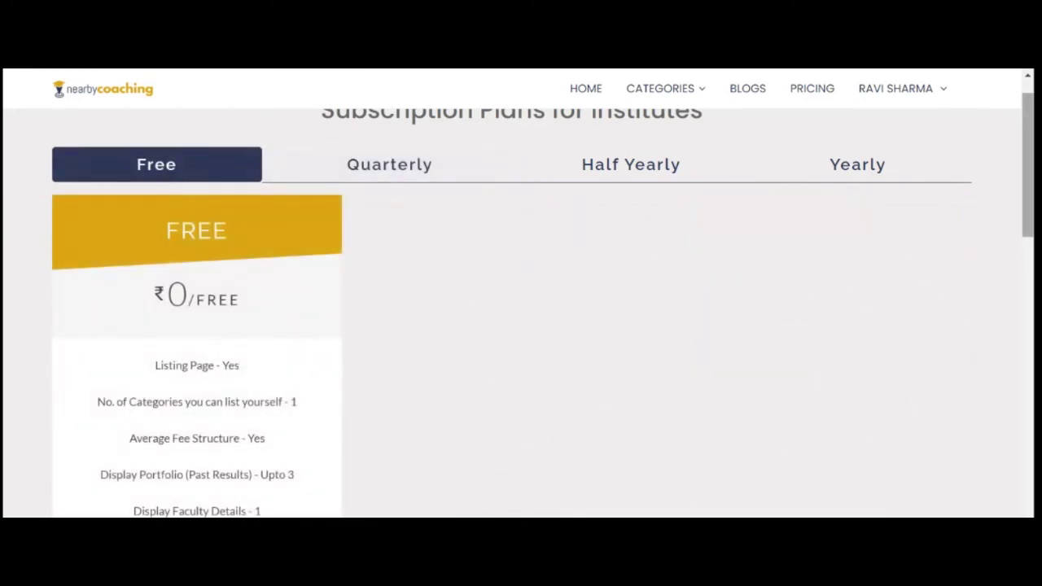
scroll(521, 309, "down", 5)
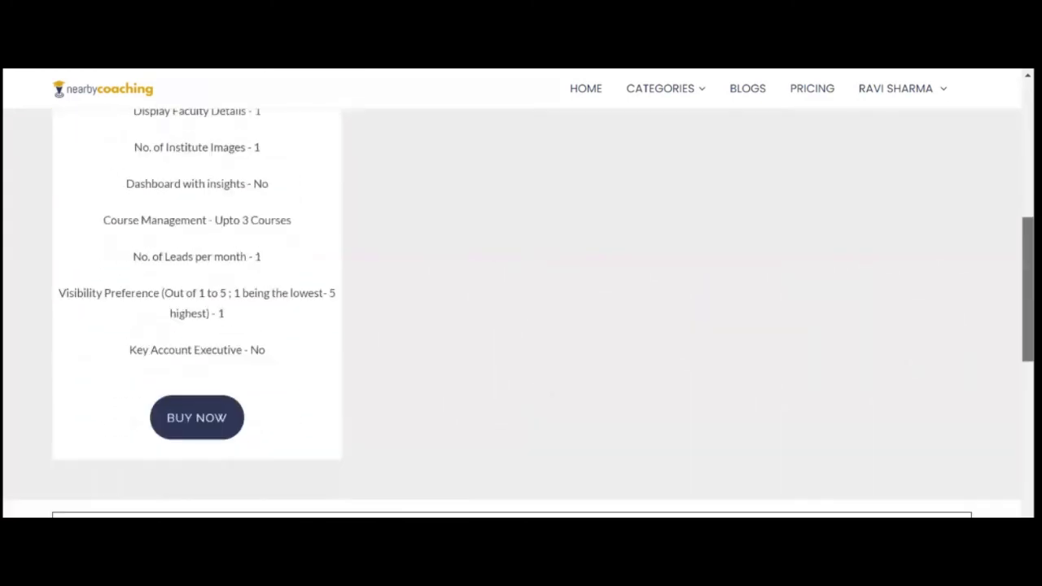
scroll(521, 313, "down", 1)
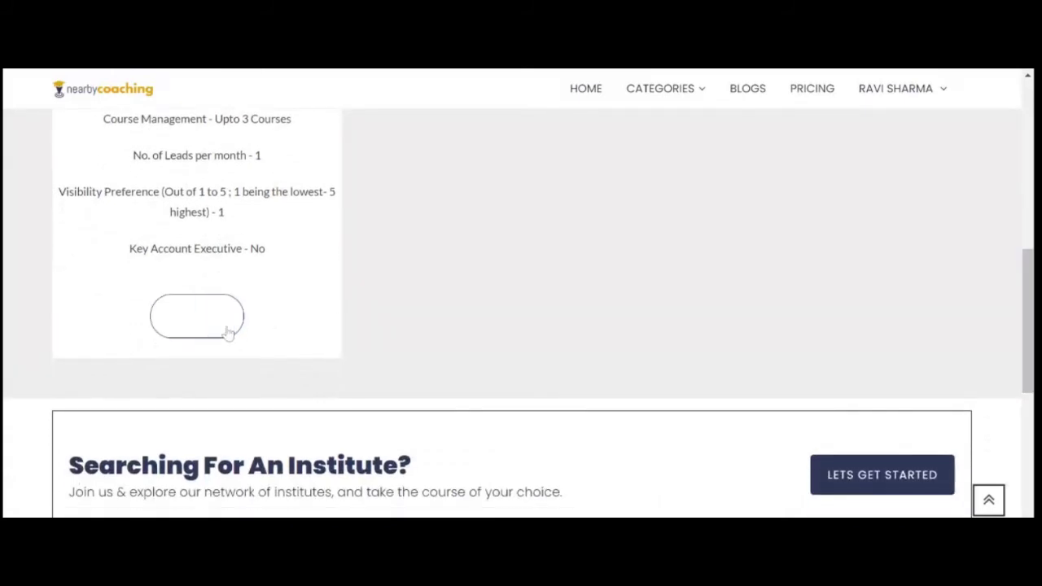
left_click(228, 332)
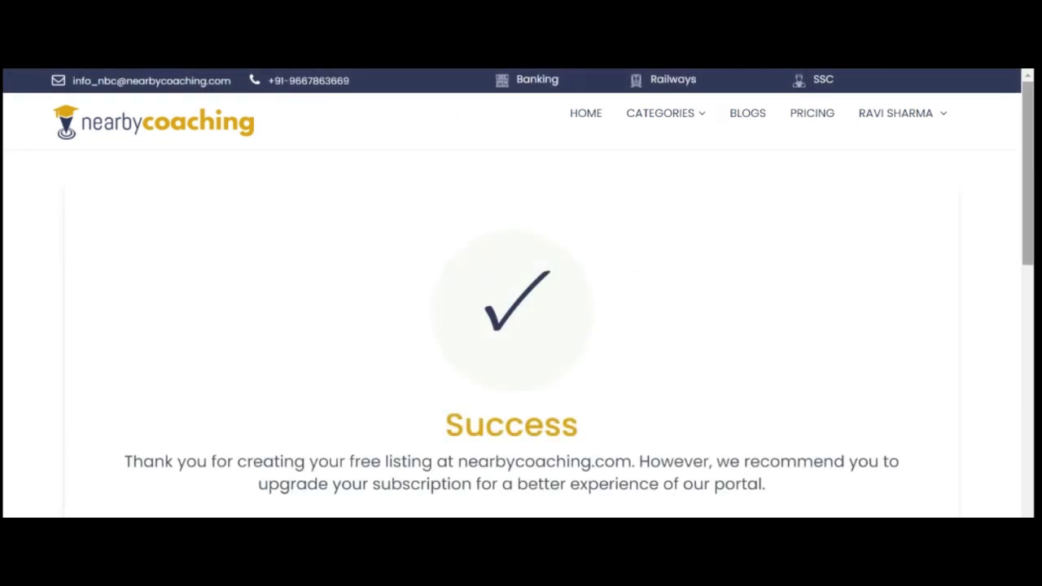
- Scroll down the Success page to see the free listing confirmation and next-step options
scroll(521, 326, "down", 2)
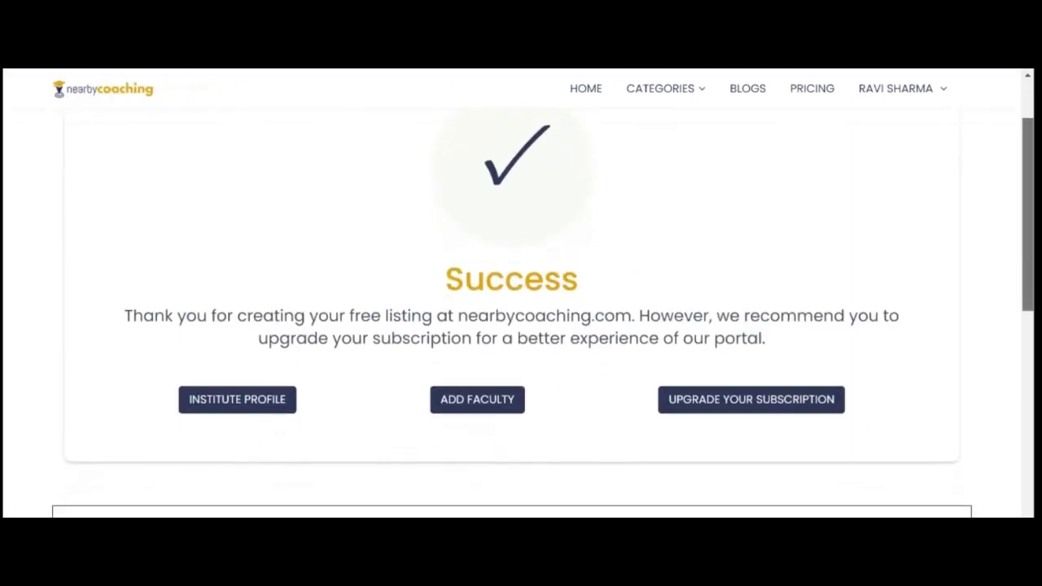